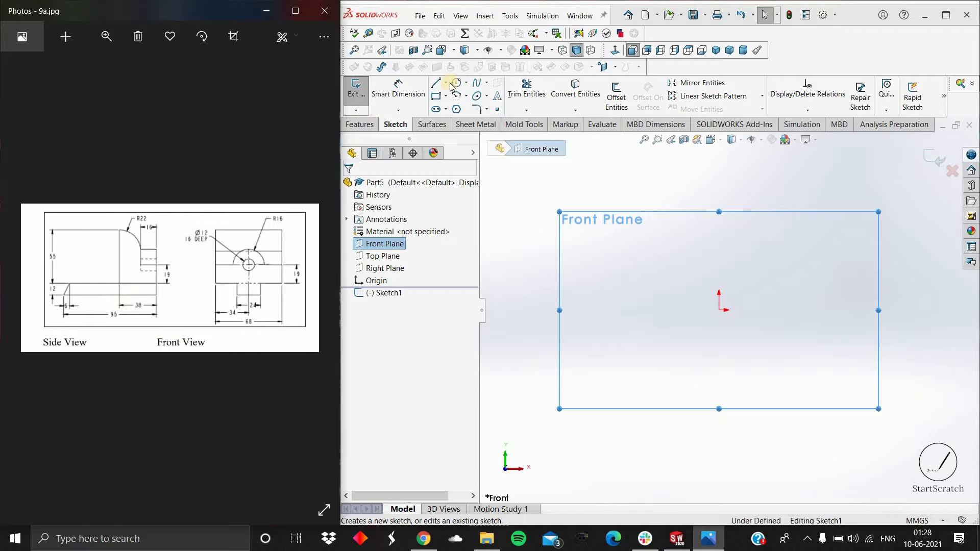
- Sketch a corner rectangle on the Front Plane from the origin, about 104 mm wide and 41 mm high
left_click(719, 310)
left_click(891, 237)
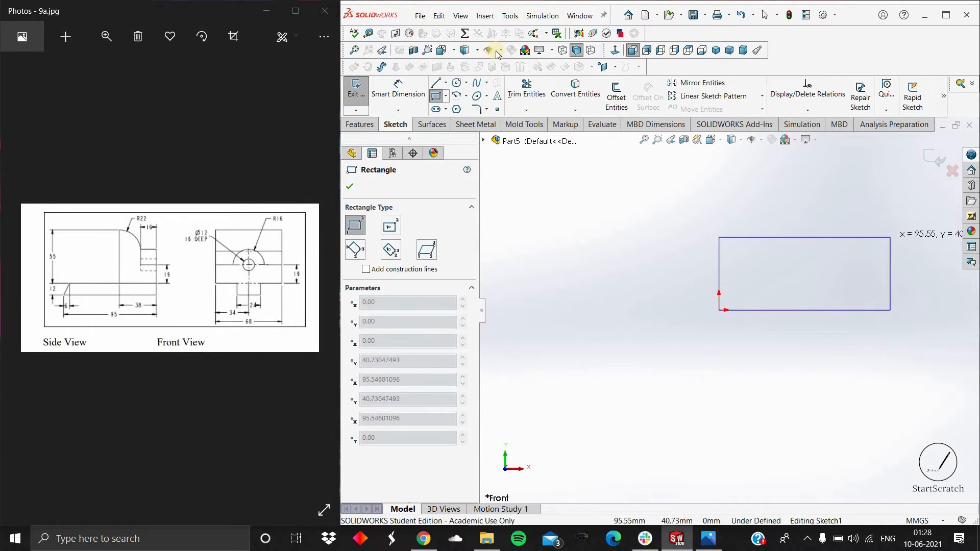
left_click(907, 237)
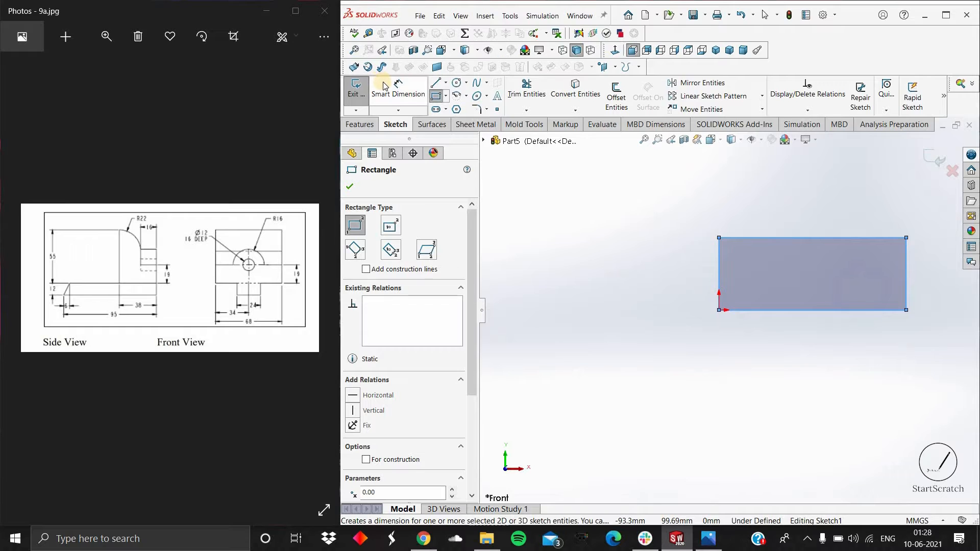
- Dimension the rectangle to 24 mm wide and 12 mm high
left_click(385, 86)
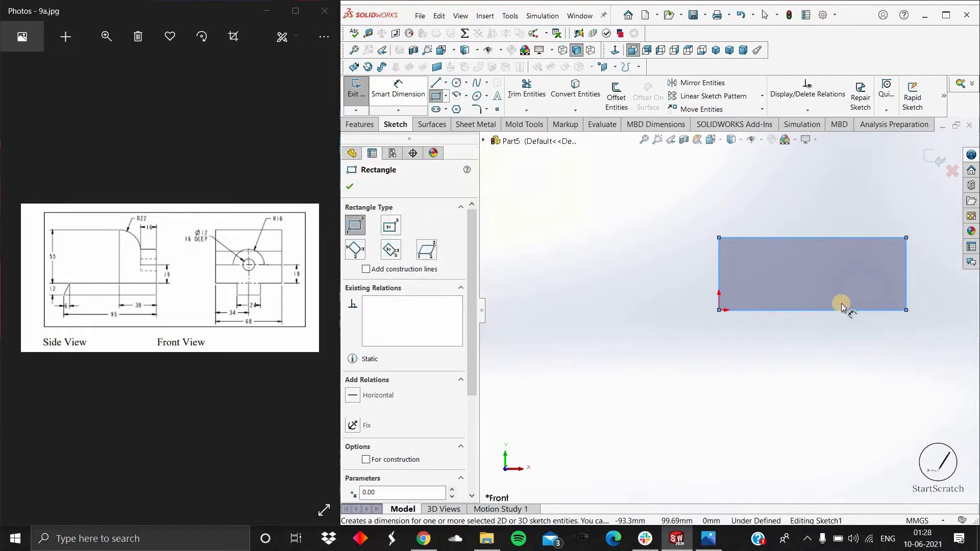
left_click(823, 353)
type("24")
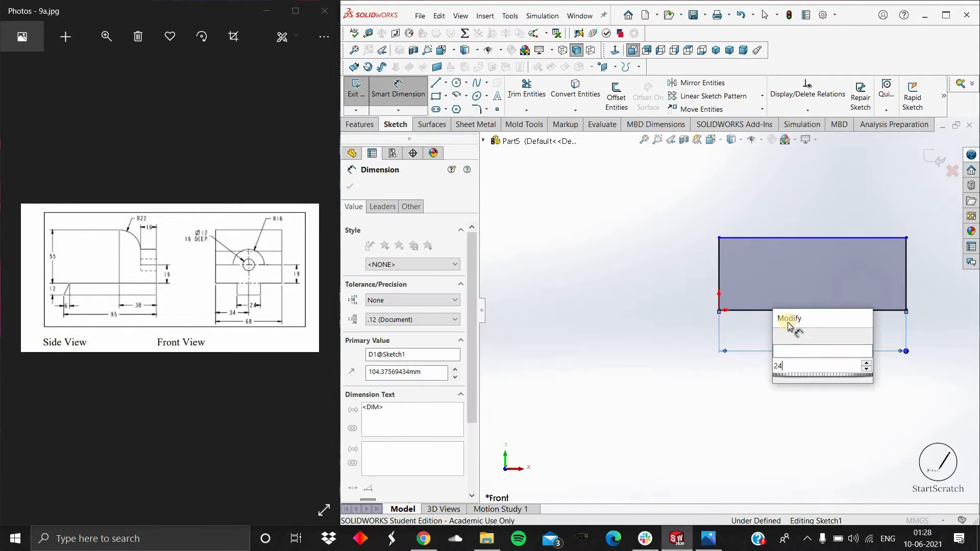
key("Return")
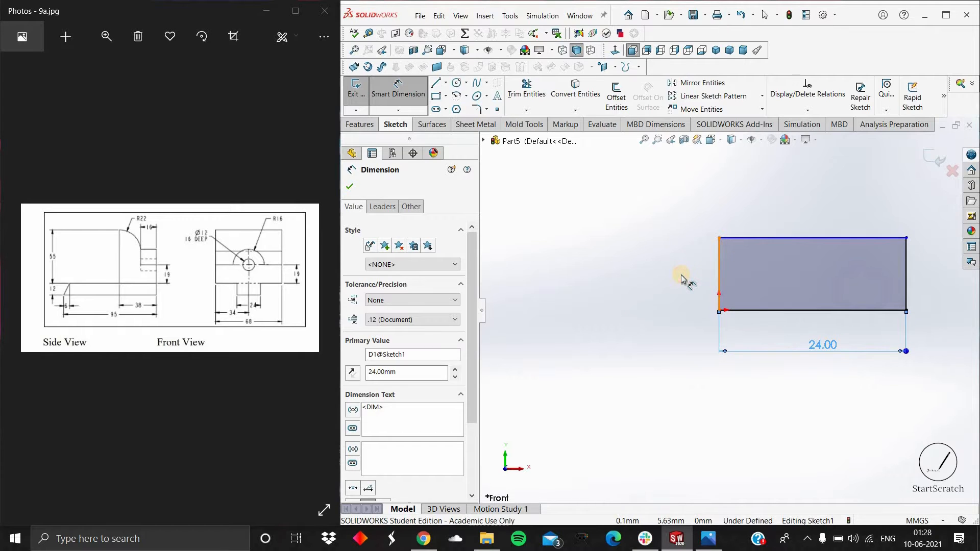
left_click(683, 279)
left_click(684, 279)
type("12")
key("Return")
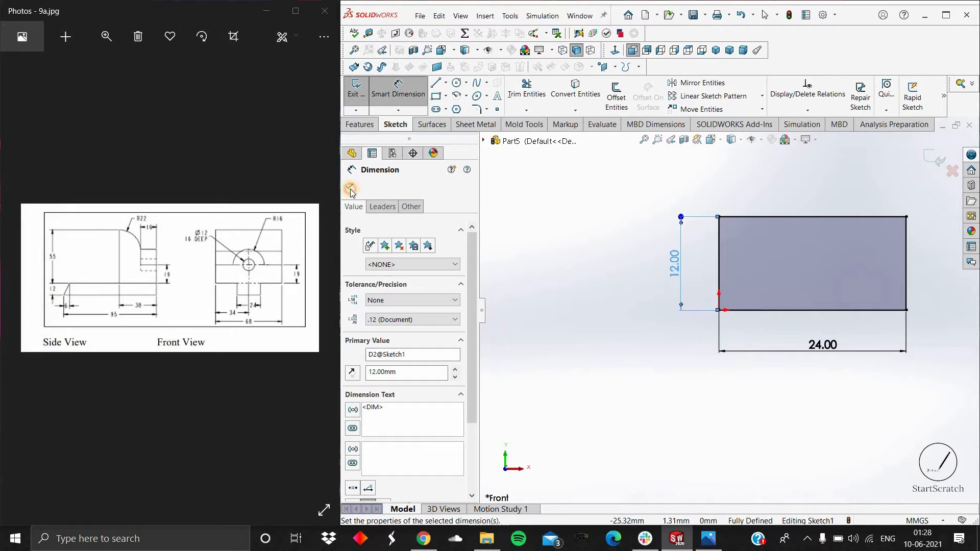
key("Escape")
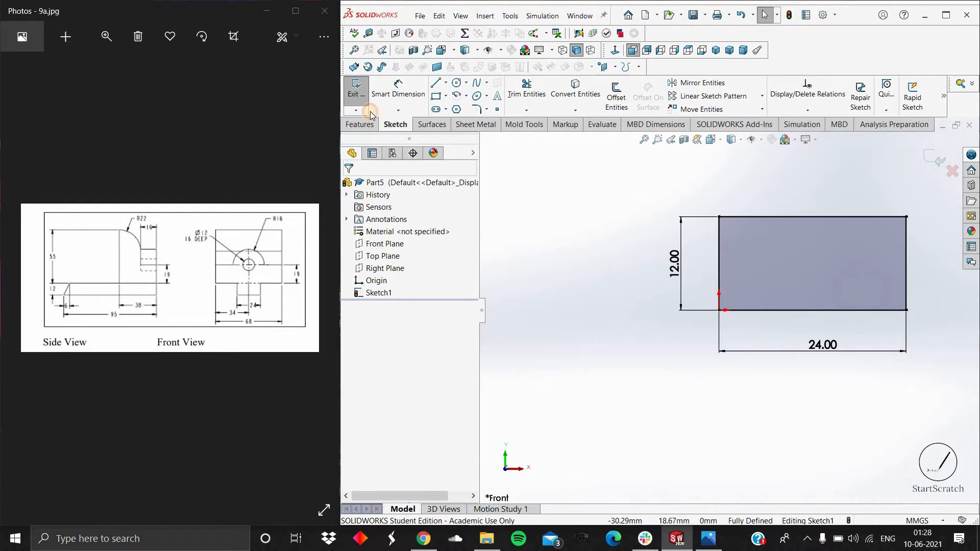
- Extrude the rectangle 95 mm as a blind boss
left_click(360, 124)
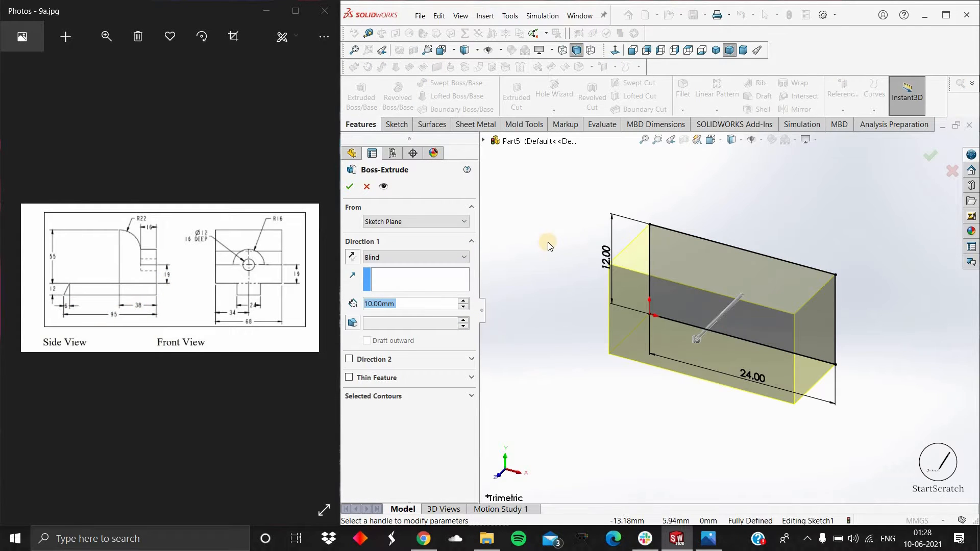
type("95")
key("Return")
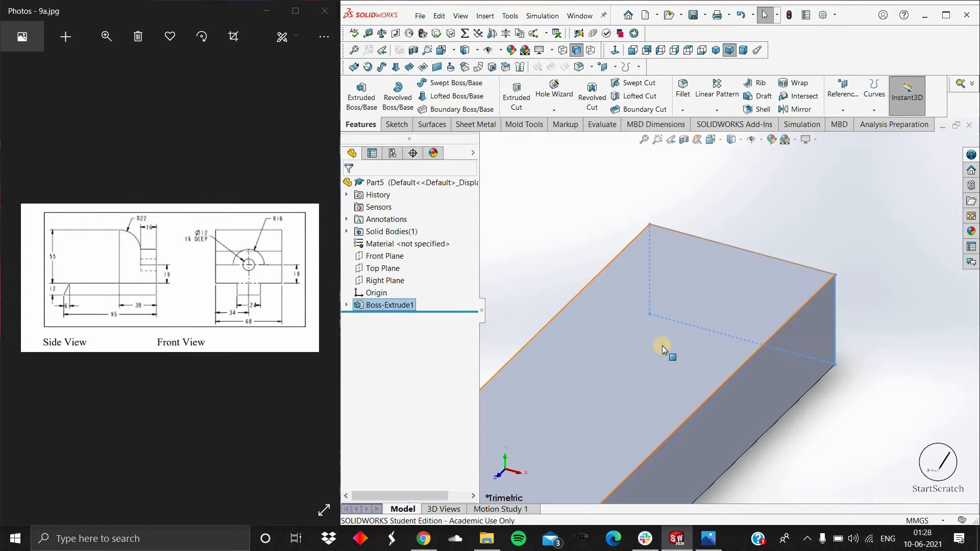
- Start a sketch on the block's long side face and draw a corner triangle about 9.5 mm wide over the full height at its free end
scroll(648, 419, "up", 5)
mouse_move(574, 349)
middle_mouse_down()
mouse_move(597, 372)
mouse_move(582, 395)
mouse_move(578, 356)
middle_mouse_up()
left_click(580, 360)
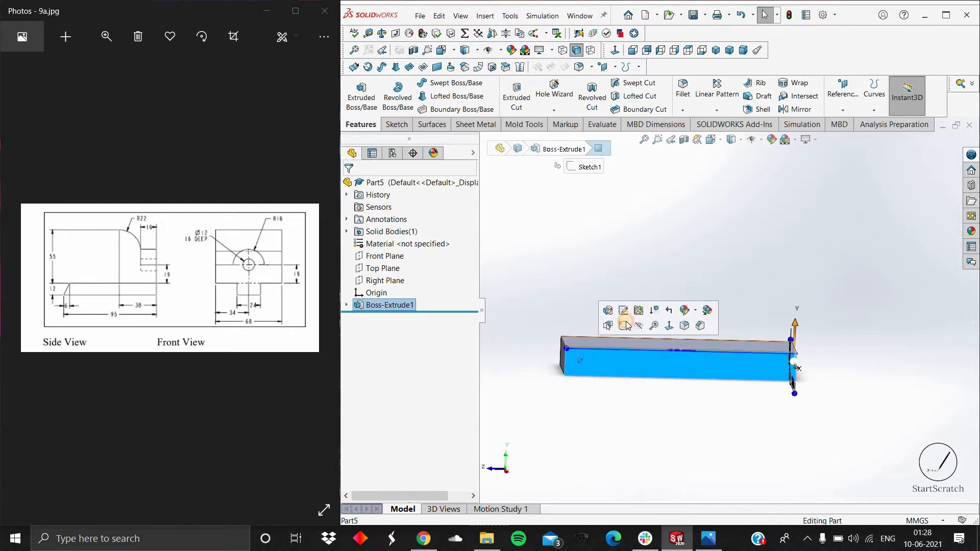
left_click(623, 325)
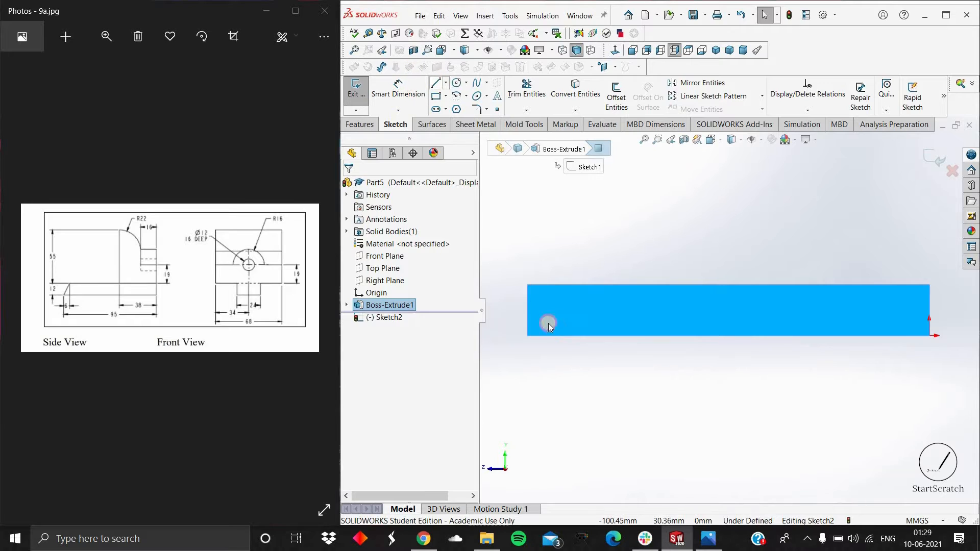
left_click(529, 285)
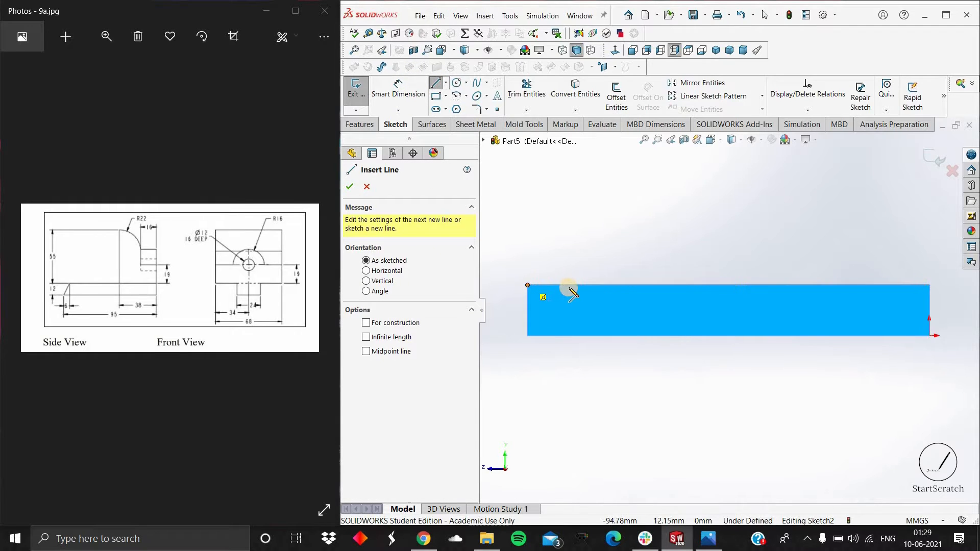
left_click(568, 285)
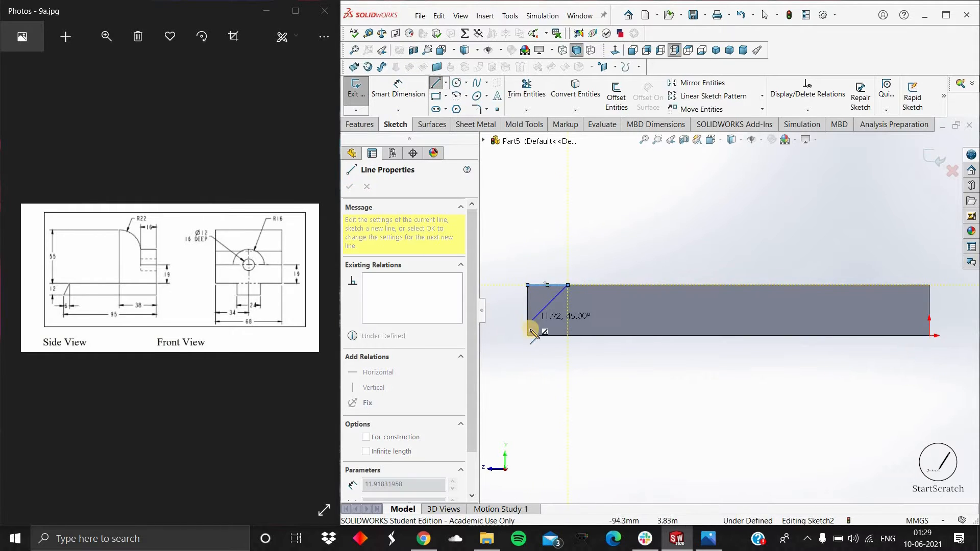
left_click(528, 335)
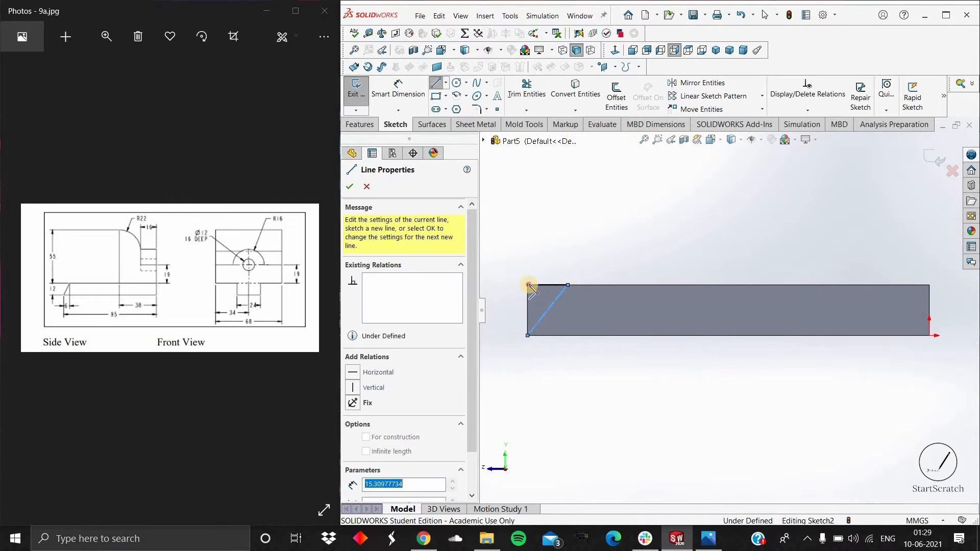
- Dimension the triangle's horizontal width to 6 mm
left_click(398, 87)
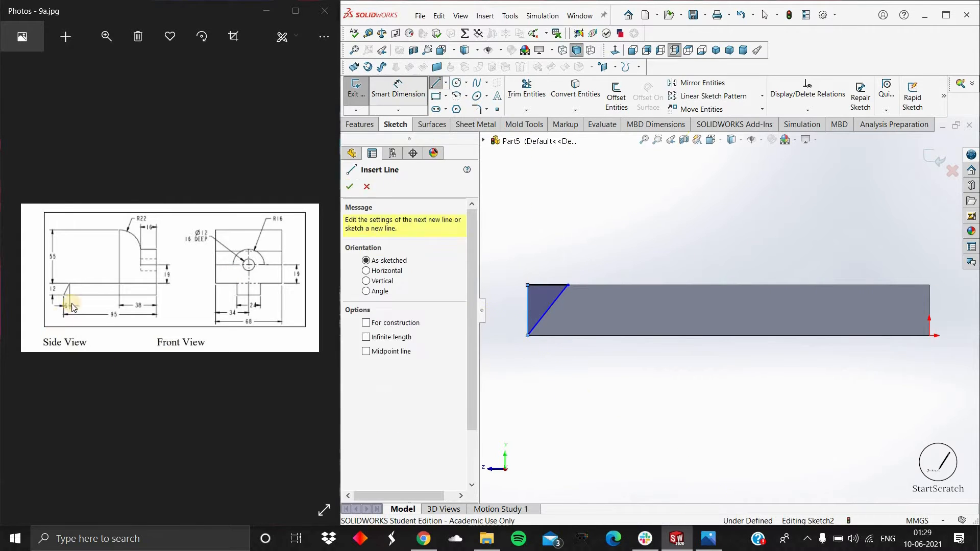
left_click(568, 285)
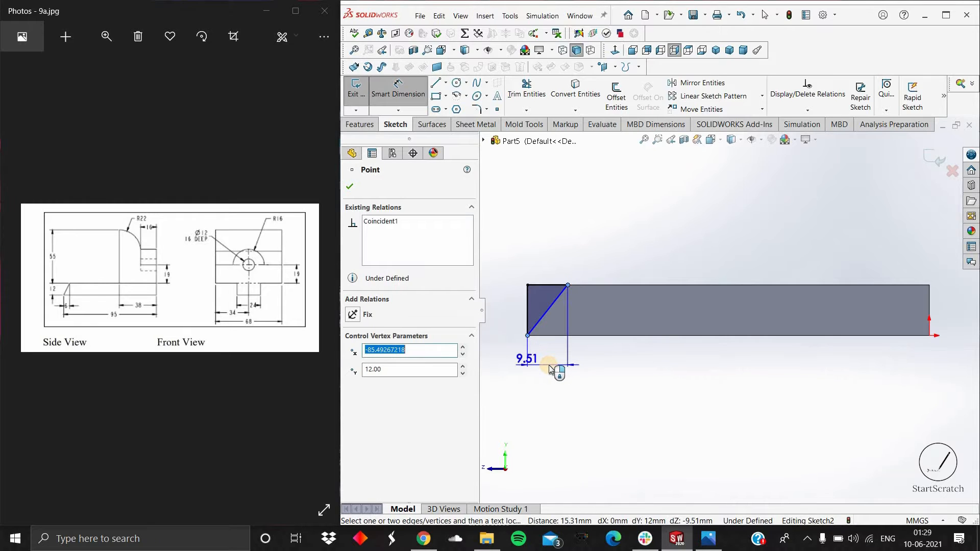
left_click(549, 365)
type("6")
key("Return")
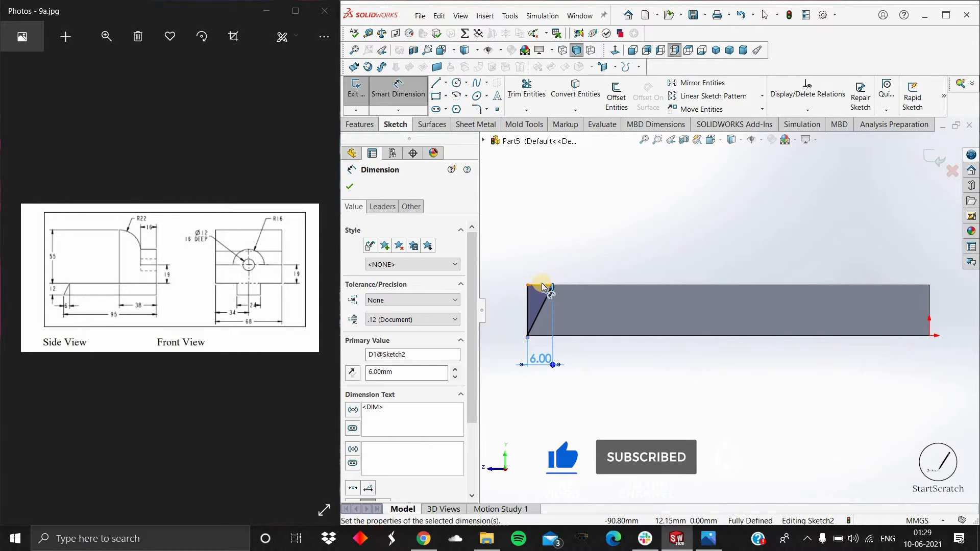
left_click(543, 337)
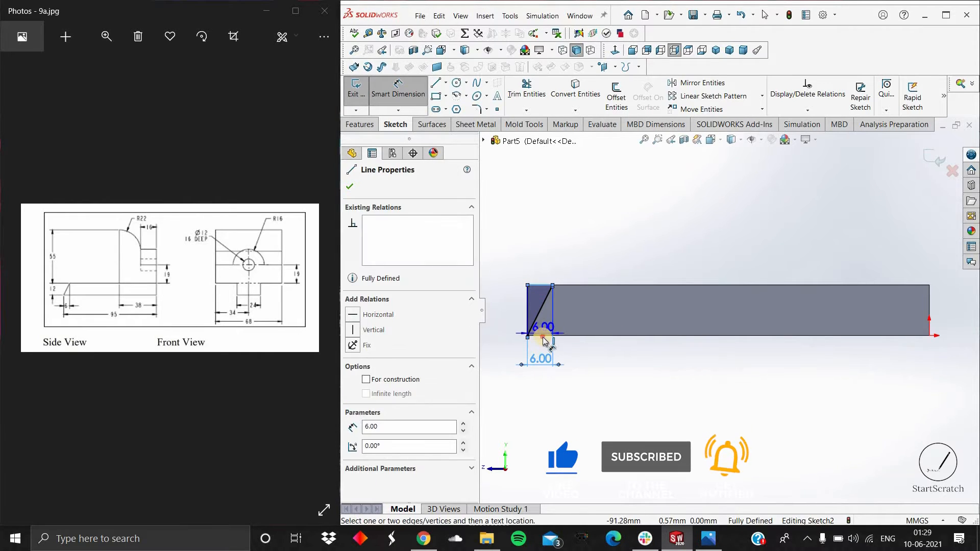
left_click(512, 326)
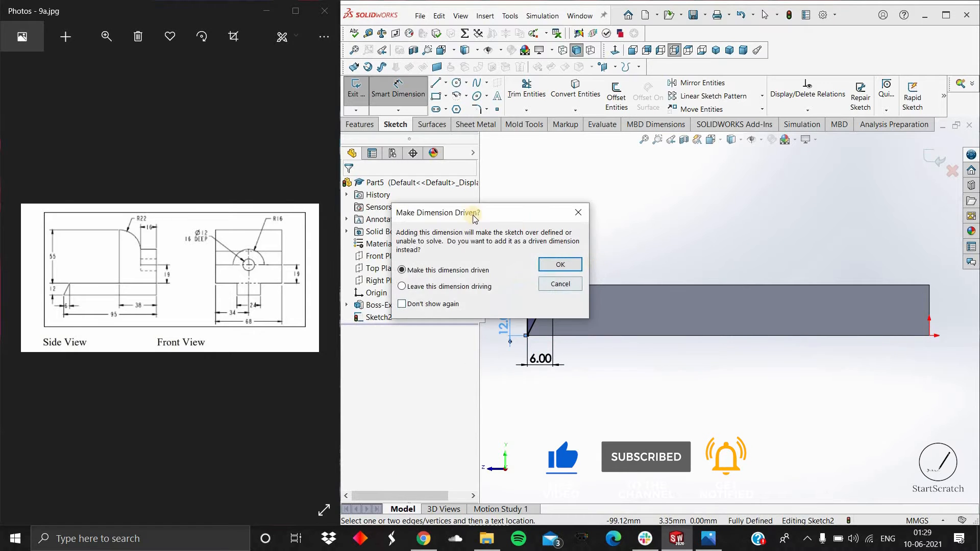
- Cut the triangle through the block with a blind Extruded Cut 95 mm deep to bevel the end
left_click(365, 128)
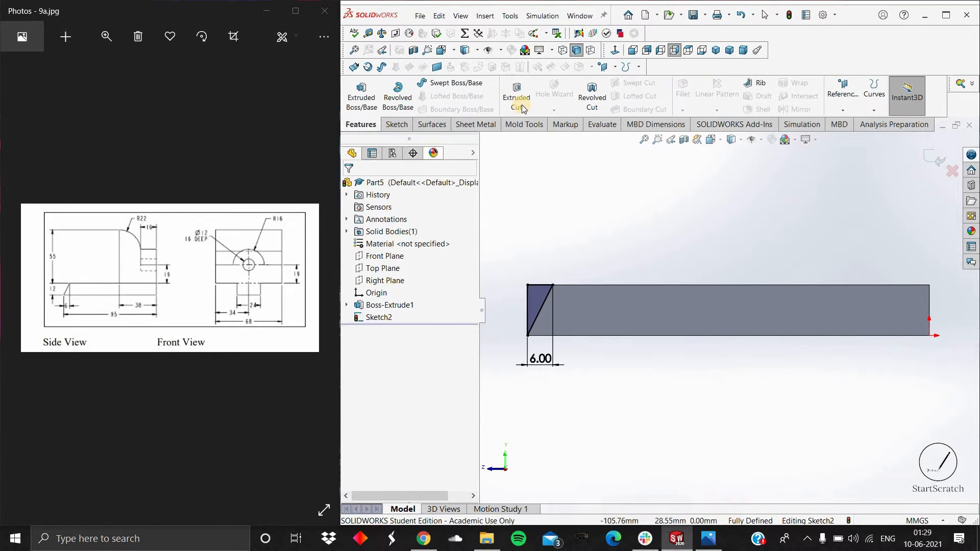
left_click(523, 108)
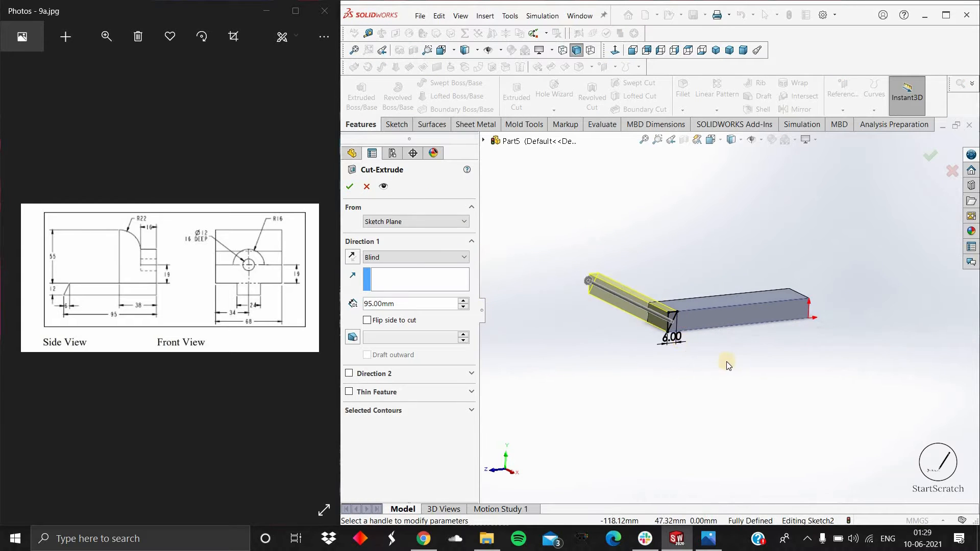
scroll(616, 245, "down", 2)
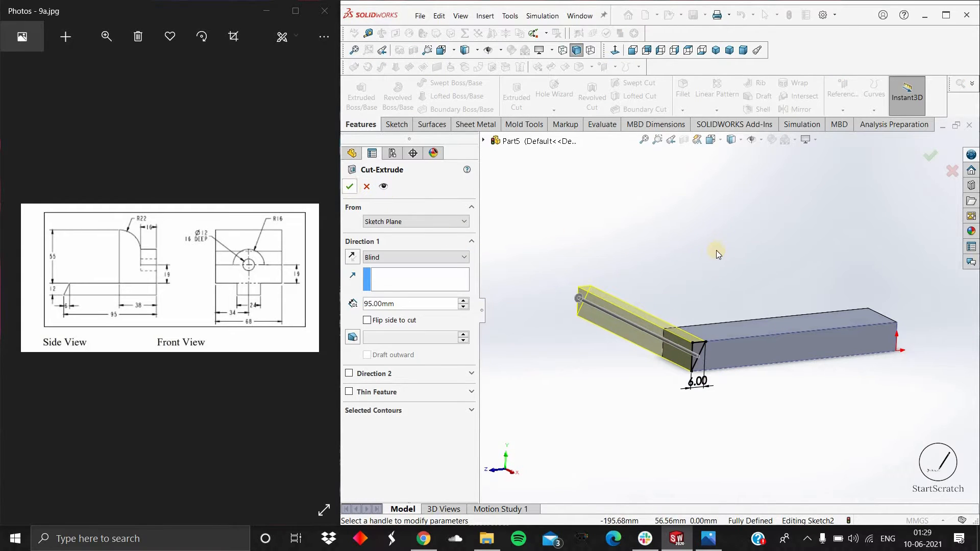
key("Return")
middle_click_drag(746, 296, 813, 298)
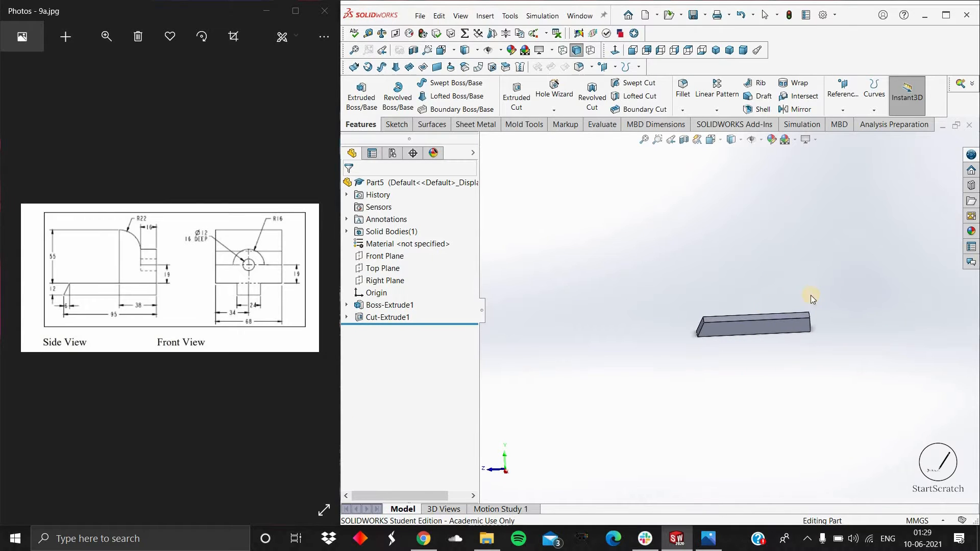
- Sketch a rectangle about 51 mm wide and 15.5 mm high on the block's square end face, resting on its upper edge and overhanging both sides
left_click(20, 277)
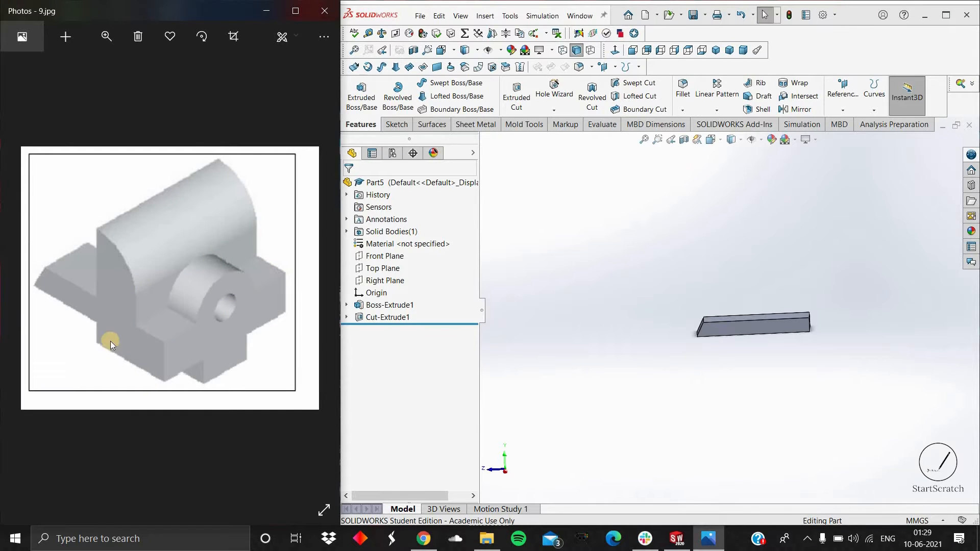
left_click(317, 282)
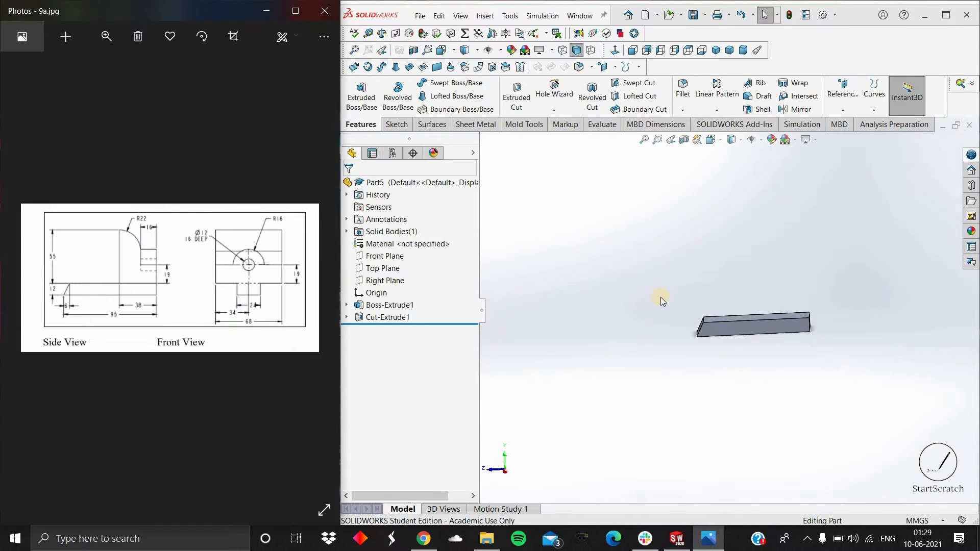
middle_click_drag(661, 297, 704, 339)
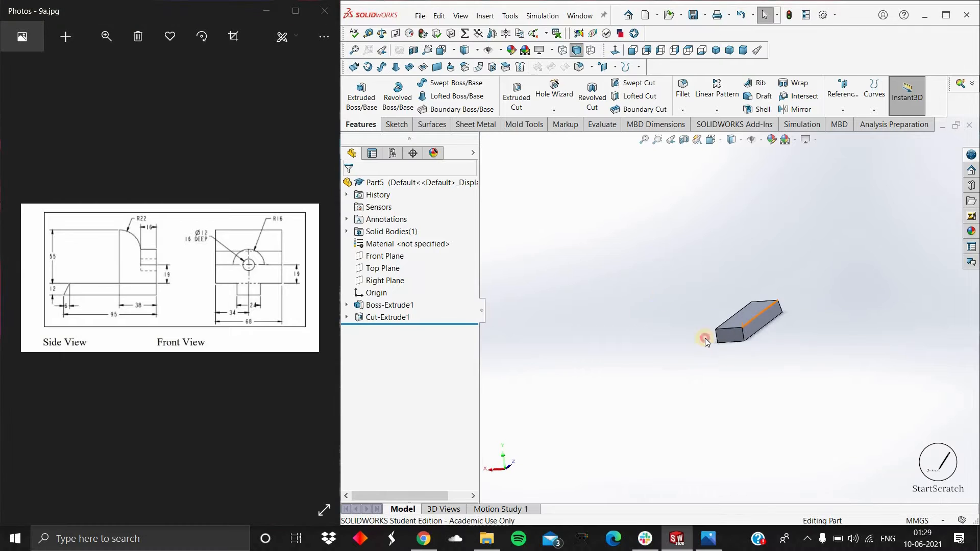
scroll(735, 327, "down", 3)
left_click(715, 333)
left_click(750, 308)
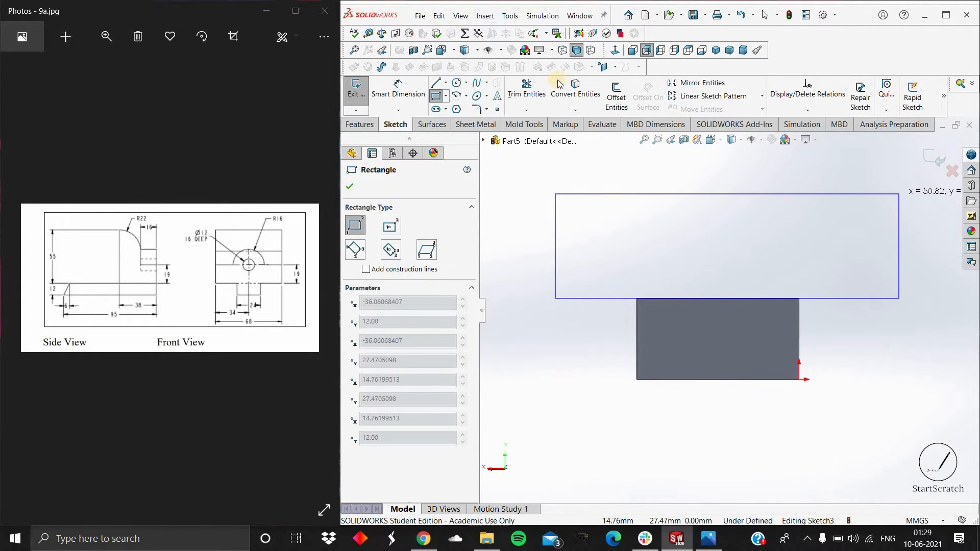
left_click(899, 194)
- Draw a vertical centerline from the midpoint of the end face's lower edge to above the rectangle
left_click(446, 82)
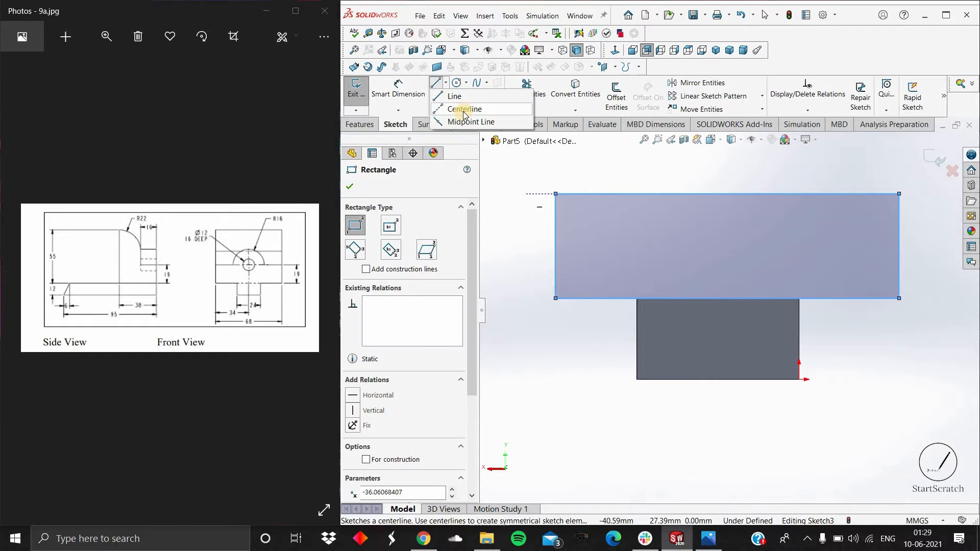
left_click(462, 110)
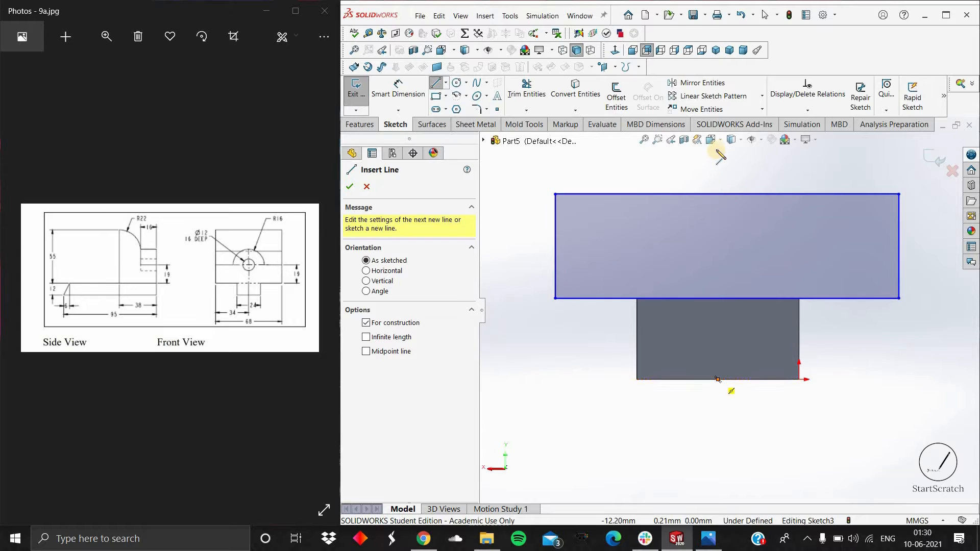
left_click(718, 147)
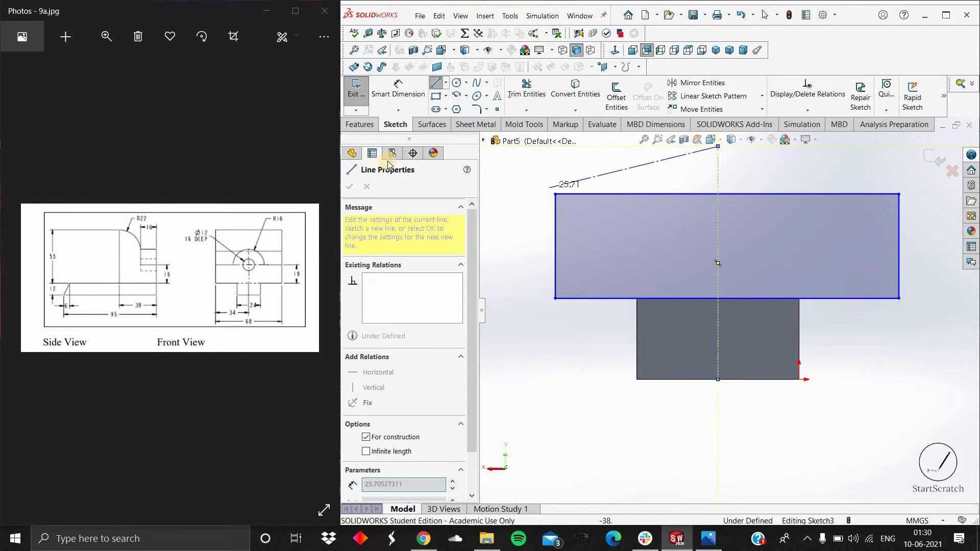
key("Escape")
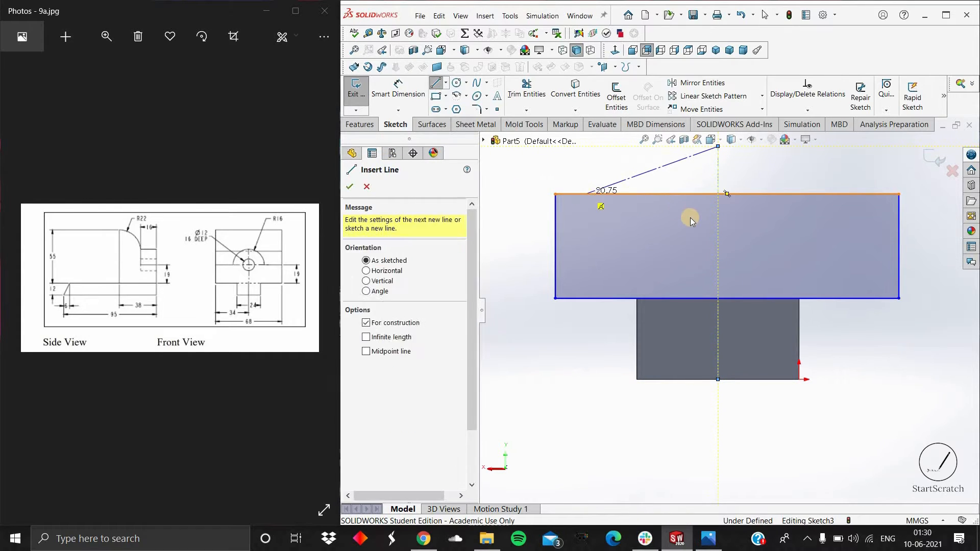
key("Escape")
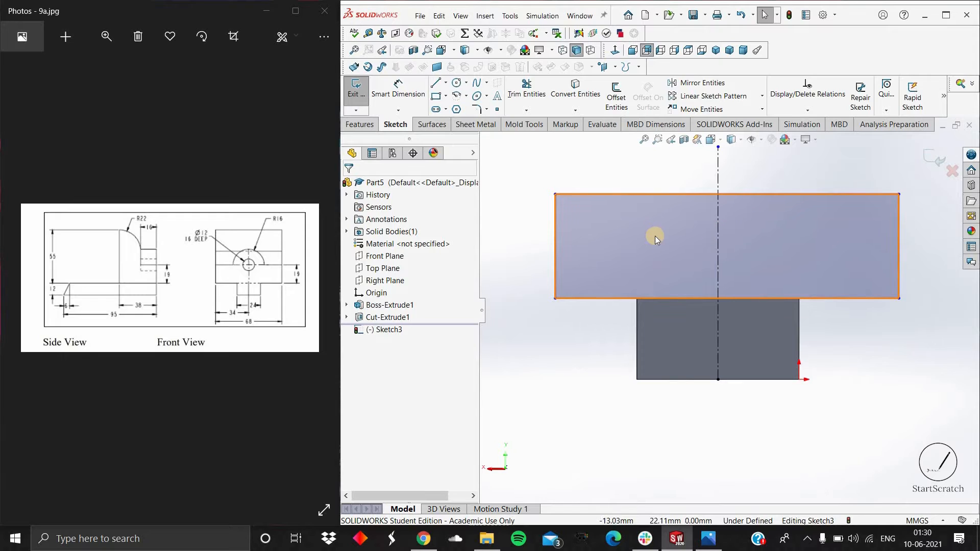
- Dimension the overhanging rectangle's height to 19 mm
left_click(398, 97)
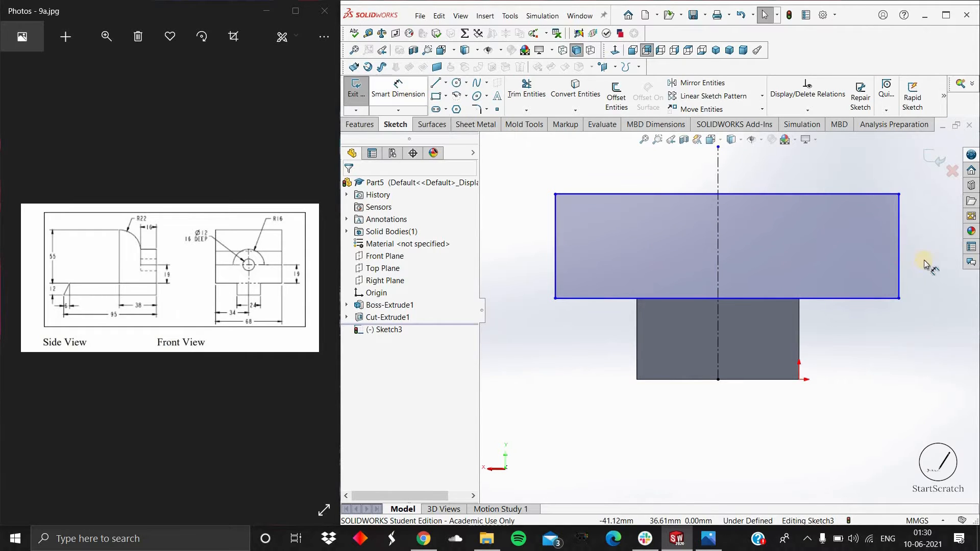
left_click(929, 254)
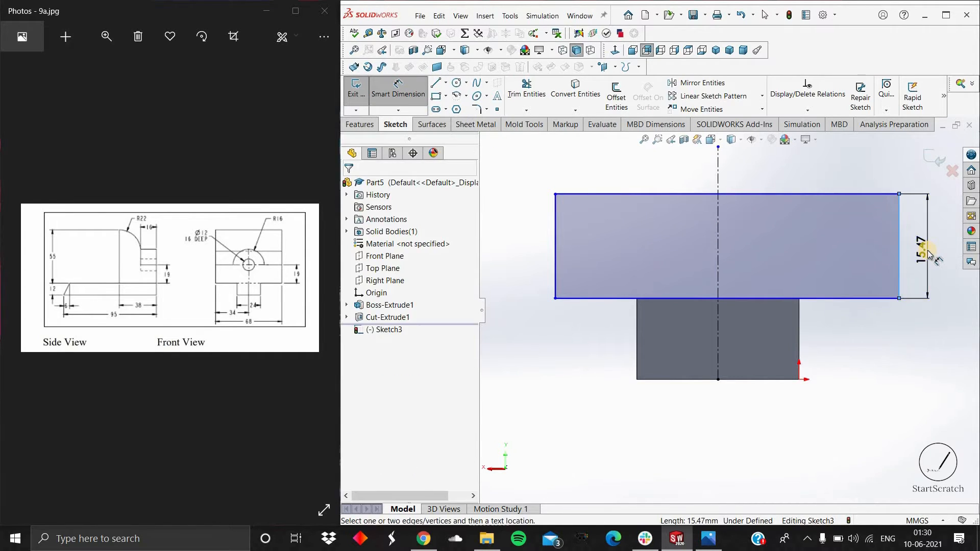
left_click(928, 254)
type("19")
key("Return")
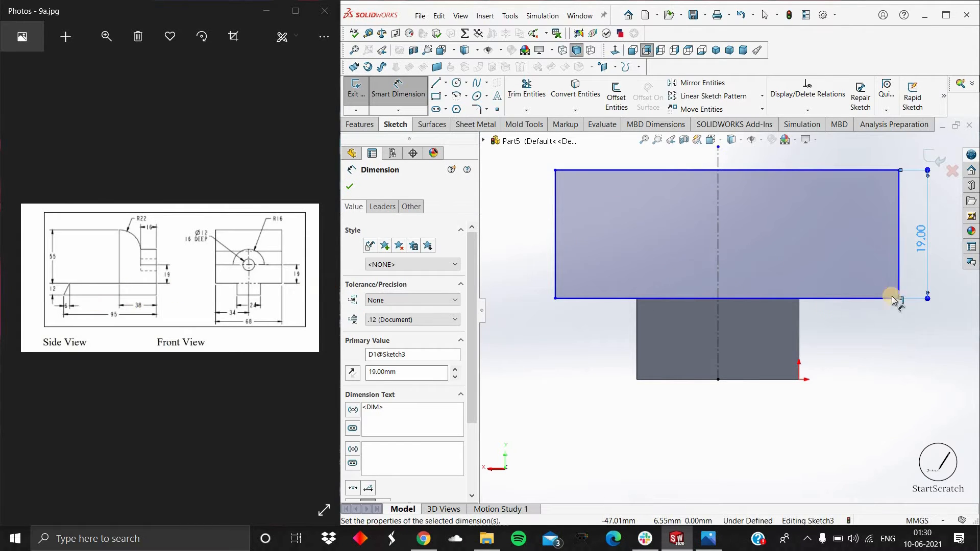
- Dimension the overhanging rectangle's width to 68 mm and the distance from its side edge to the vertical centerline to 34 mm
left_click(871, 299)
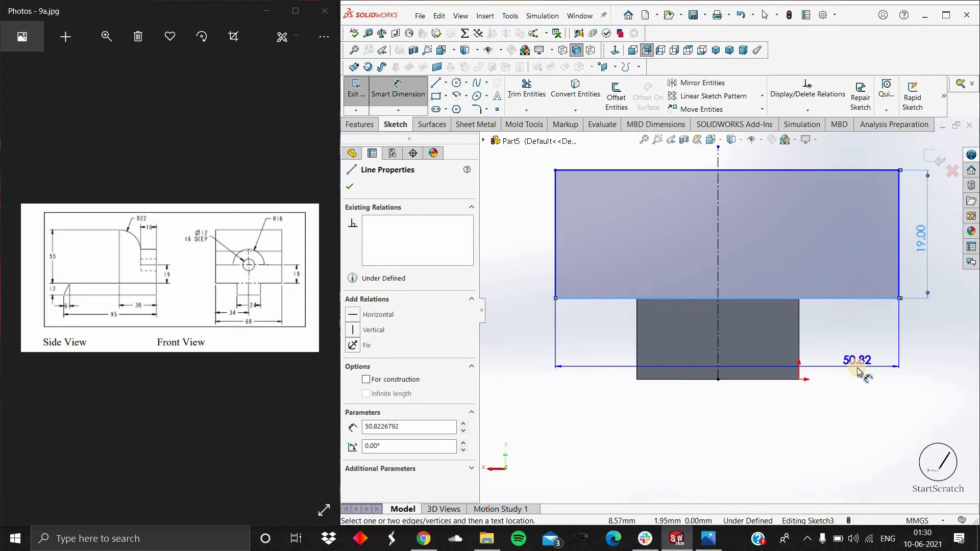
left_click(858, 368)
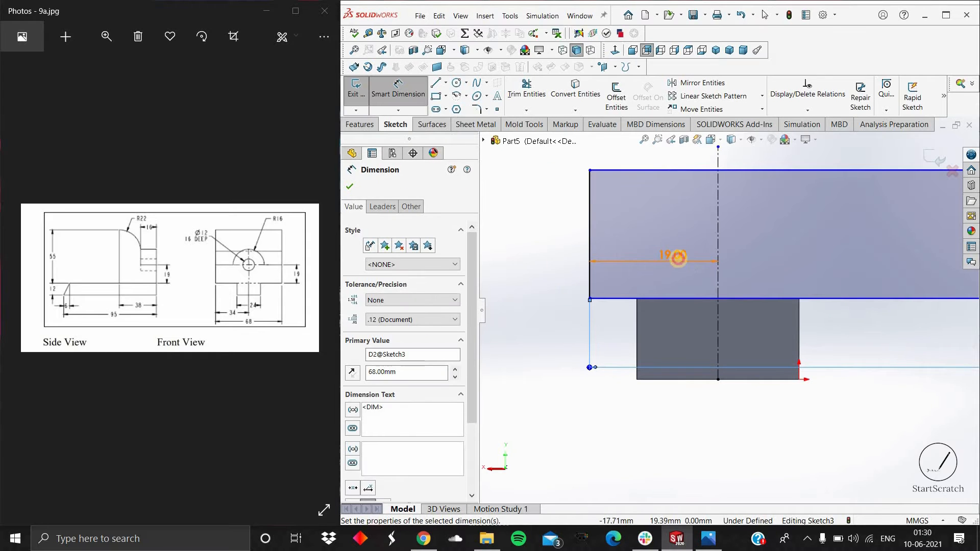
key("Escape")
double_click(679, 262)
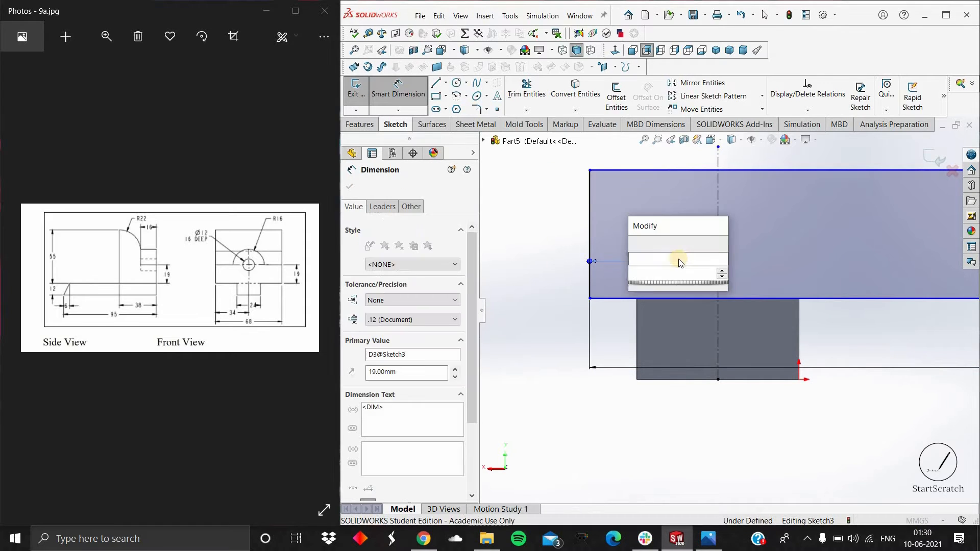
type("34")
key("Return")
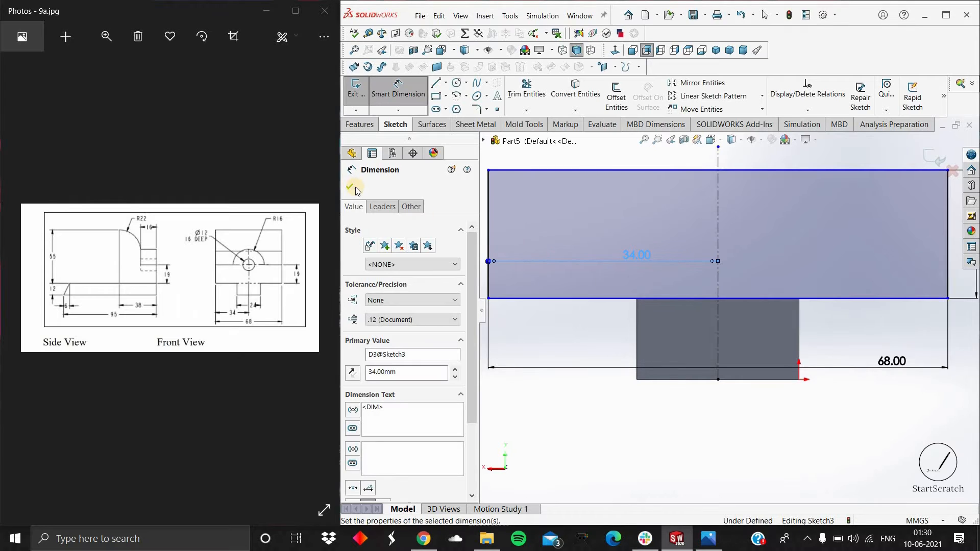
key("Escape")
key("f")
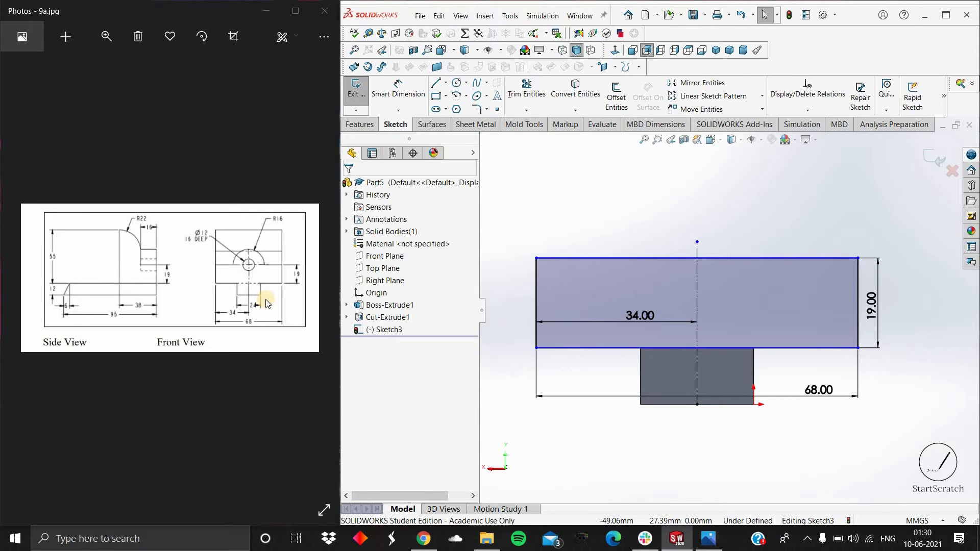
- Extrude the rectangle as a blind boss 38 mm deep, reversed so that it runs back over the base bar
left_click(368, 123)
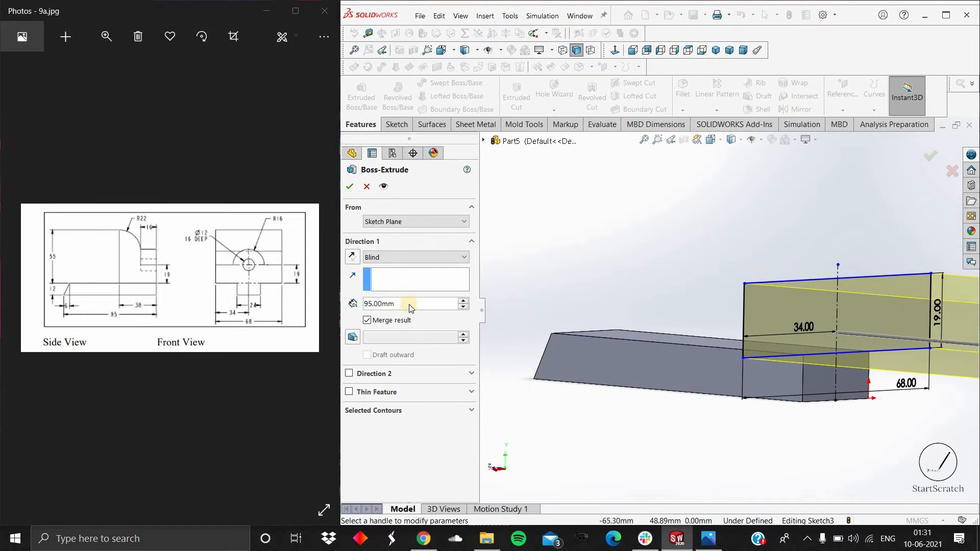
left_click(354, 256)
left_click(353, 257)
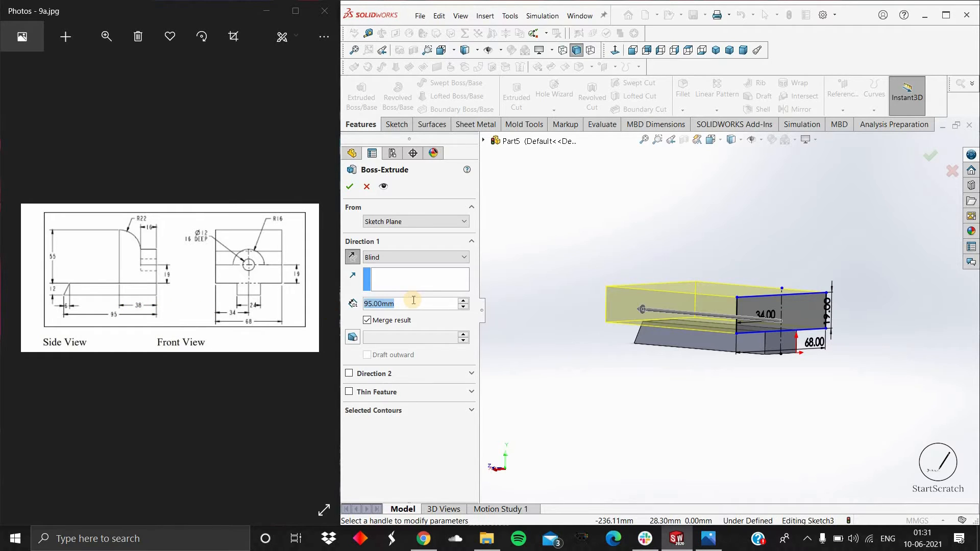
type("38")
key("Return")
left_click(349, 188)
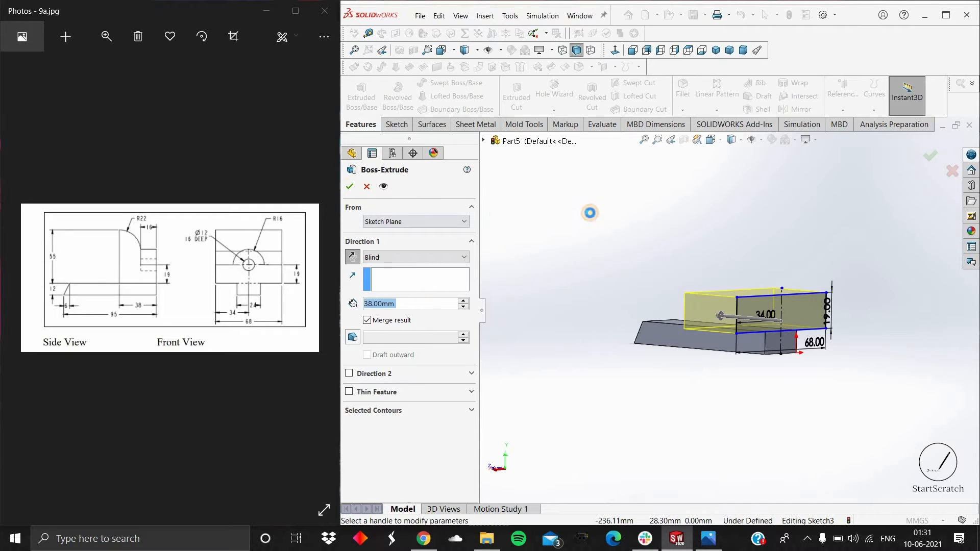
- On the wide block's side face, sketch a vertical line about 50 mm long upward from the upper corner nearest the bevelled end
middle_click_drag(705, 238, 633, 240)
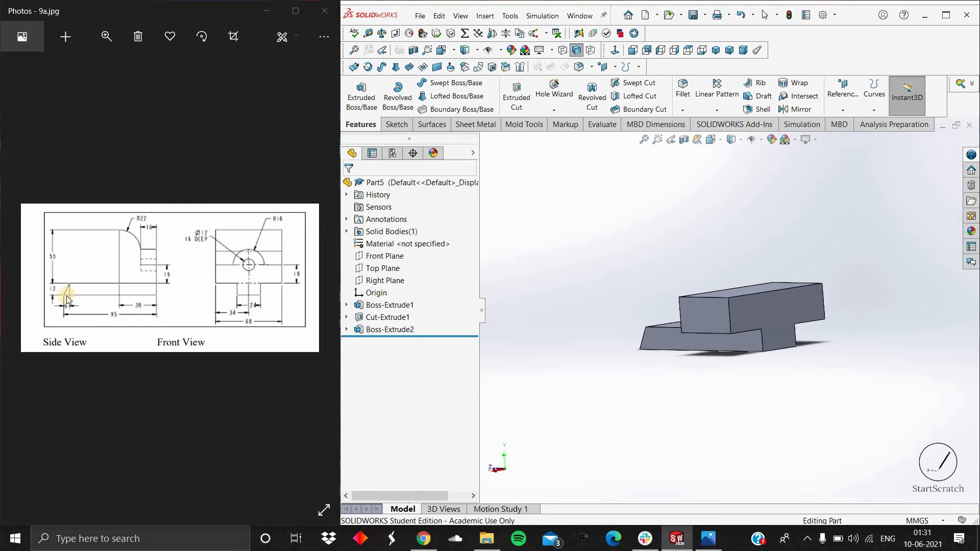
left_click(308, 270)
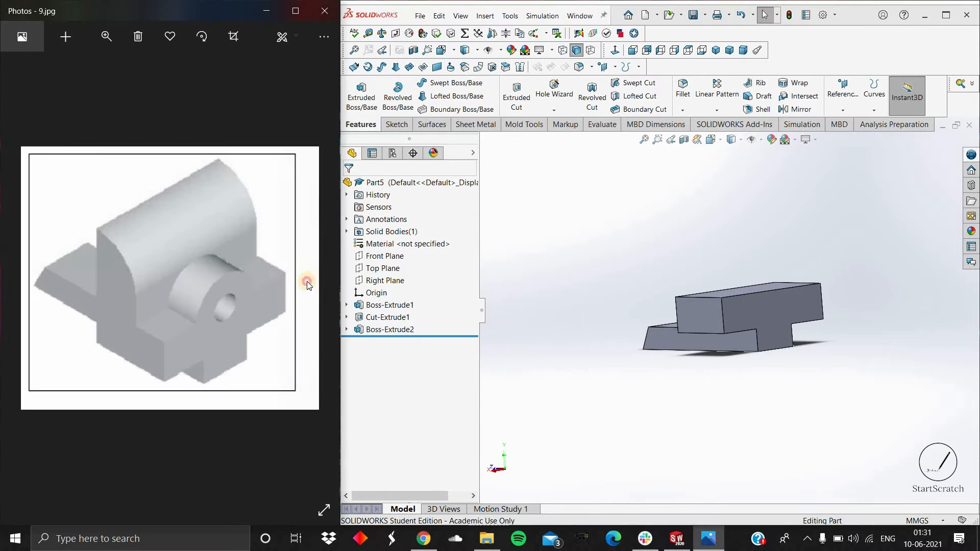
left_click(307, 281)
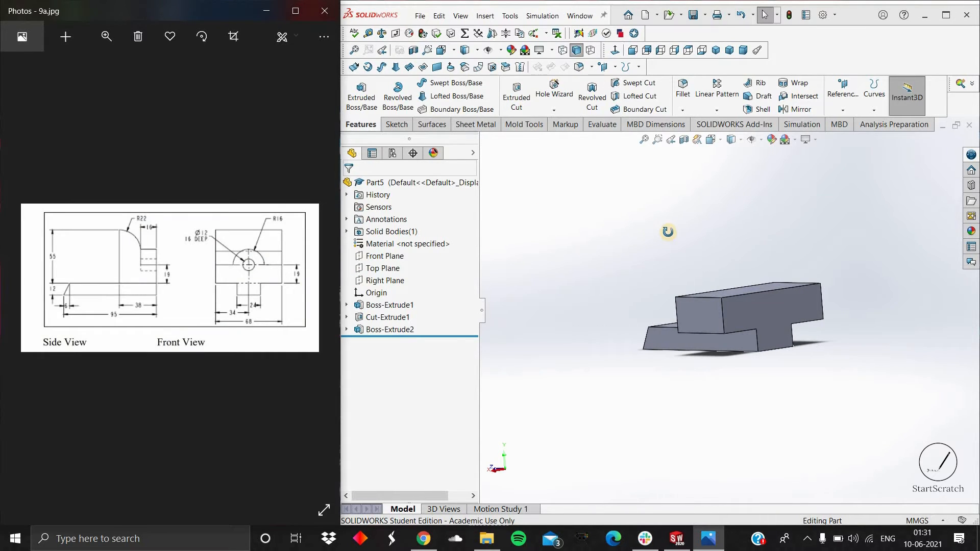
middle_click_drag(668, 232, 639, 234)
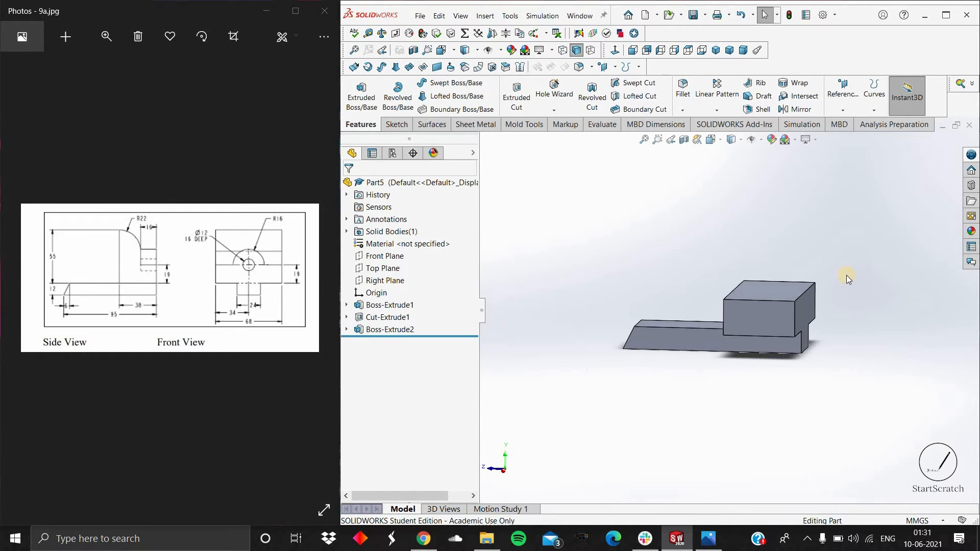
scroll(749, 316, "down", 2)
left_click(749, 316)
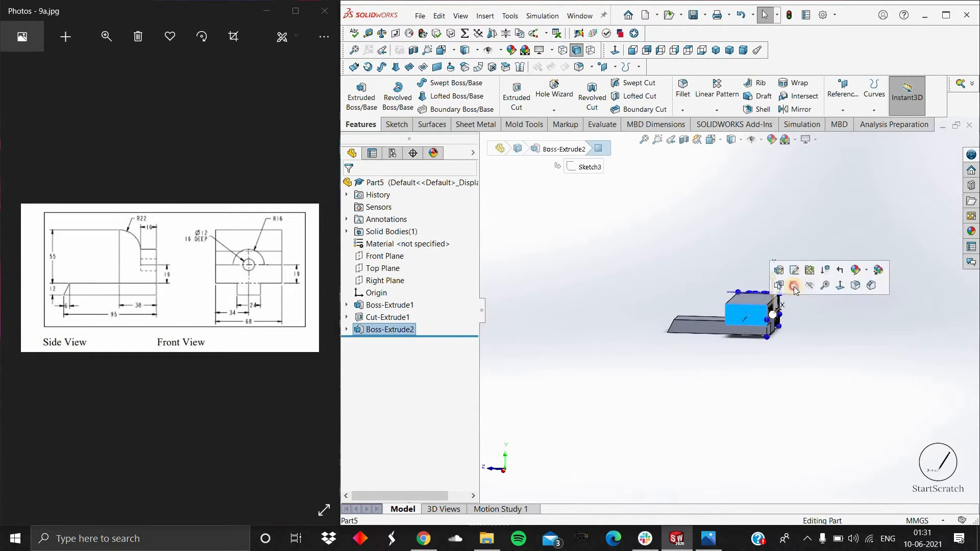
left_click(795, 285)
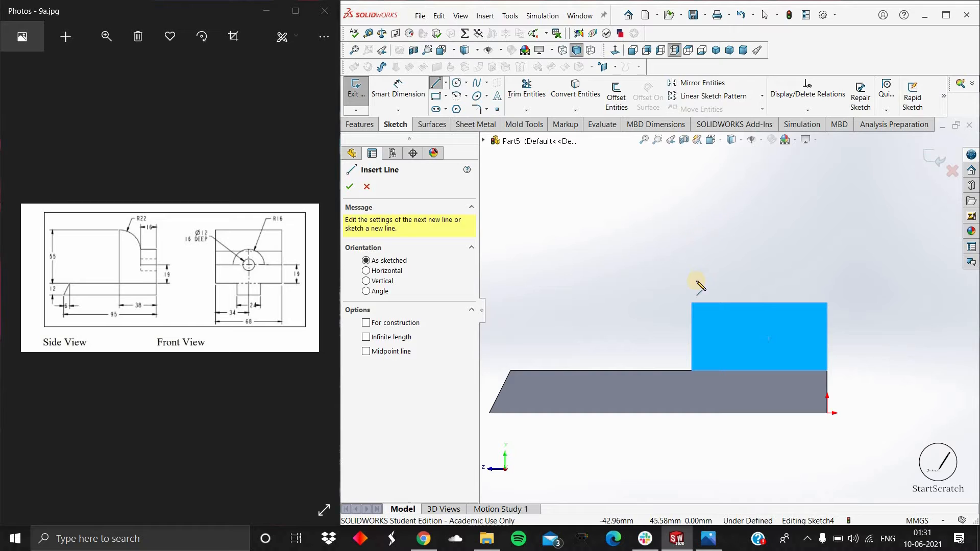
mouse_move(694, 307)
left_mouse_down()
mouse_move(679, 171)
mouse_move(690, 169)
left_mouse_up()
scroll(709, 199, "up", 2)
left_click_drag(709, 207, 722, 209)
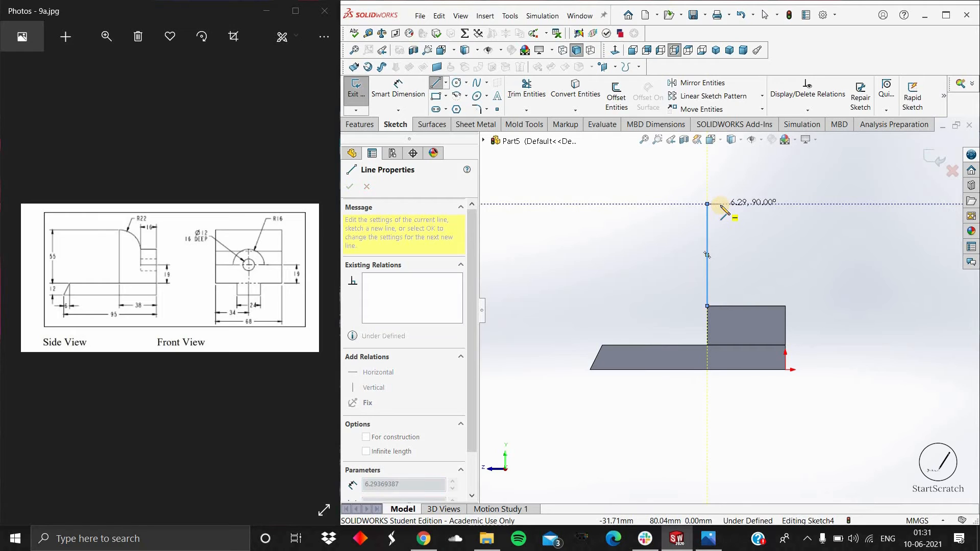
left_click(437, 84)
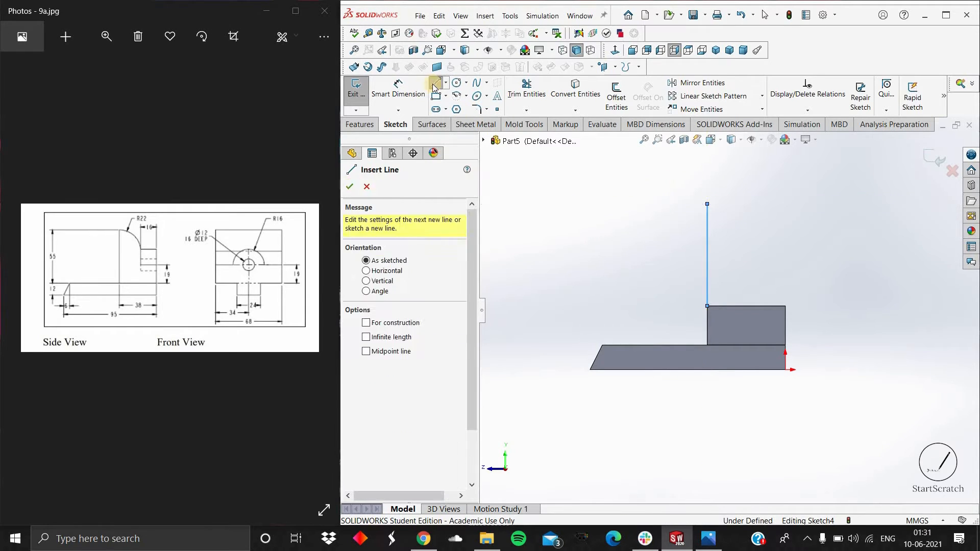
key("l")
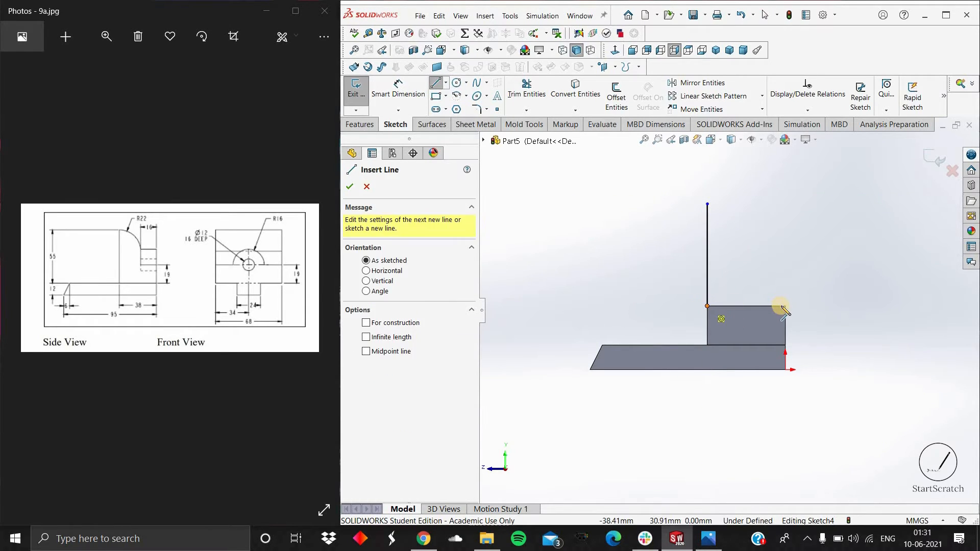
left_click(785, 307)
double_click(708, 306)
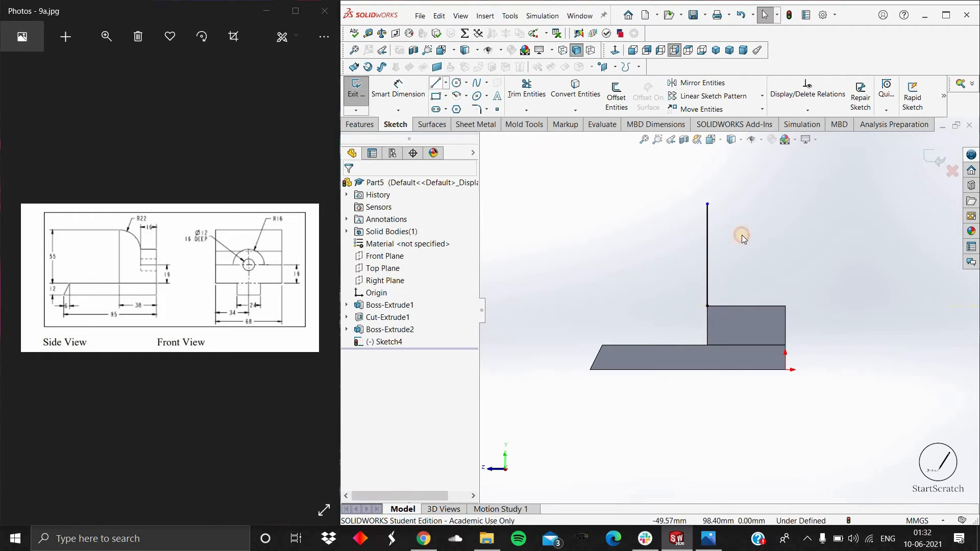
- Sketch a line from the vertical line's base to the midpoint of the block's upper edge, continuing vertically upward about 27 mm
left_click(708, 307)
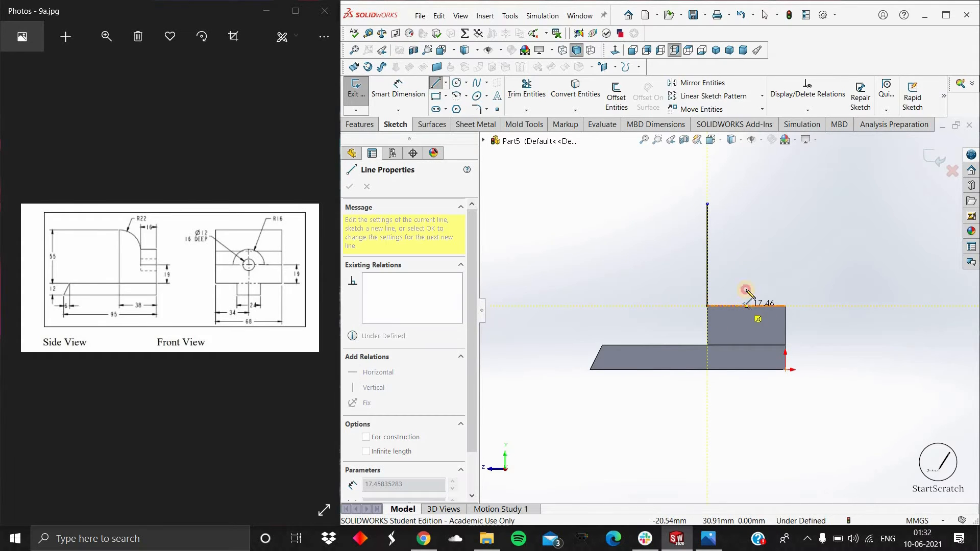
left_click(747, 307)
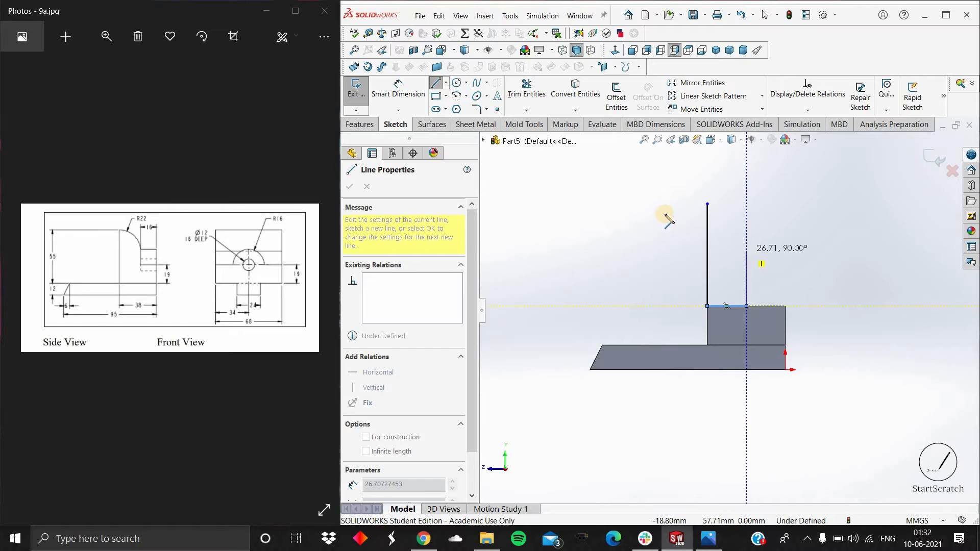
left_click(746, 252)
key("Escape")
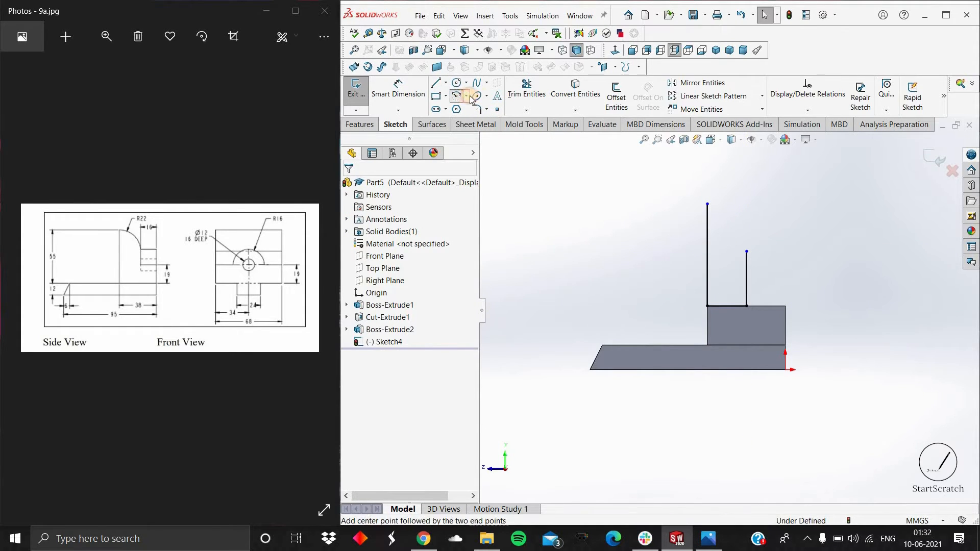
- Join the upper ends of the two vertical lines with a convex 3 Point Arc of about 21 mm radius
left_click(467, 96)
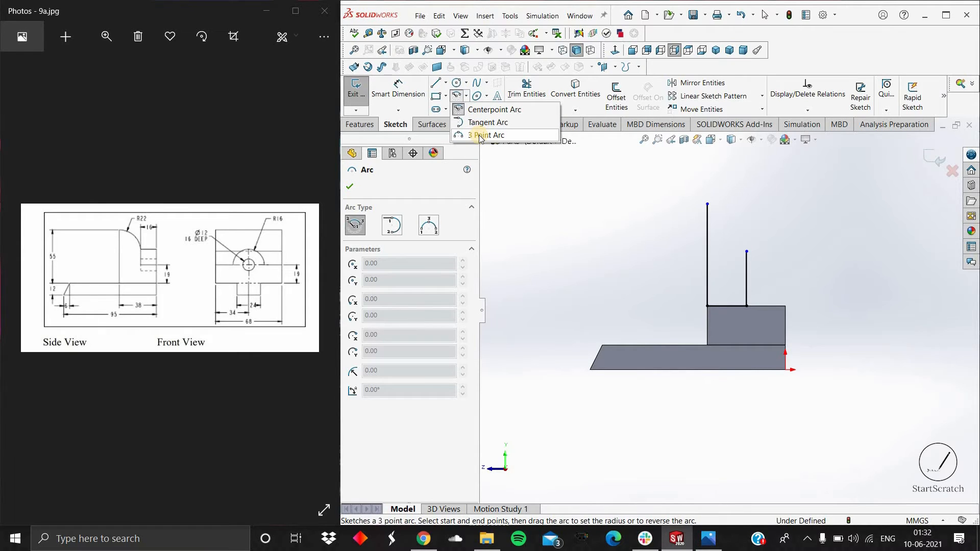
left_click(708, 204)
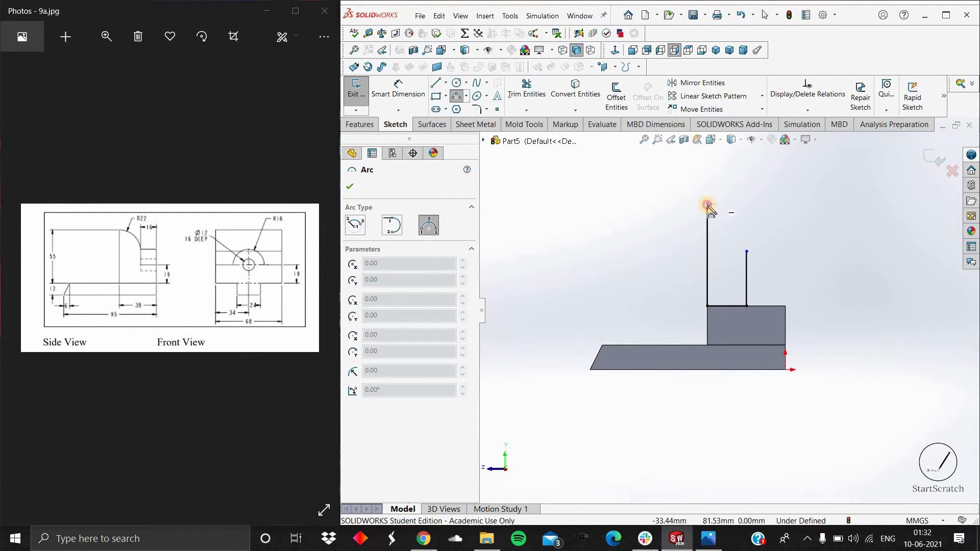
left_click(747, 251)
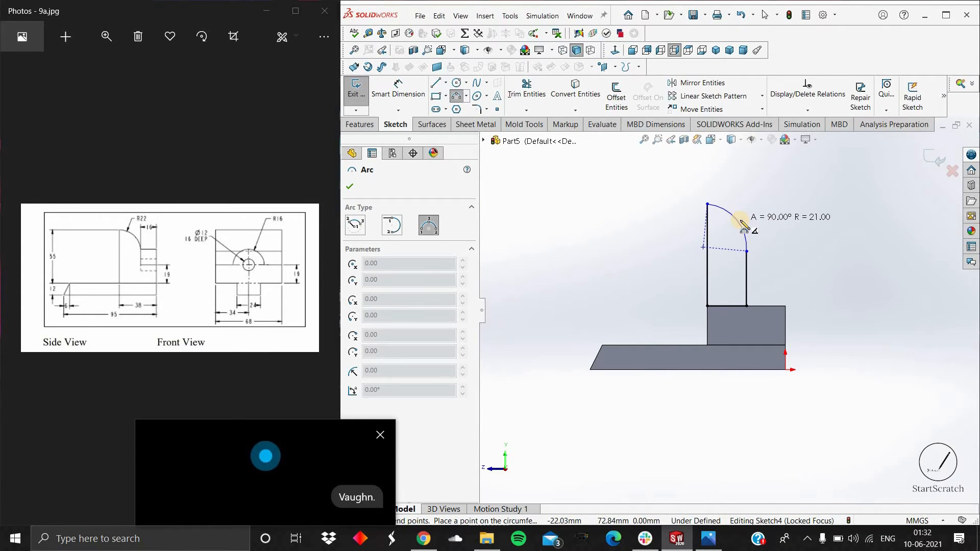
left_click(741, 222)
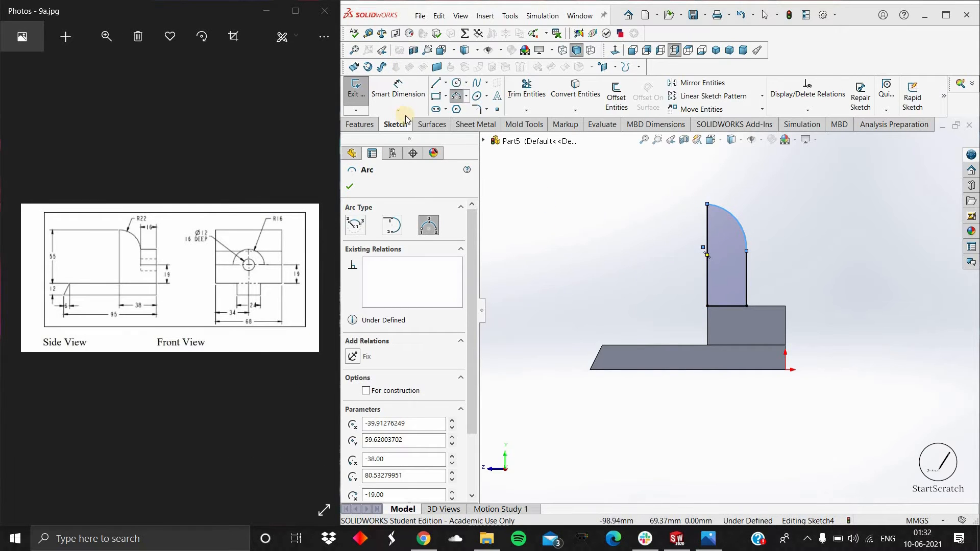
- Dimension the arc's radius to 22 mm
left_click(744, 225)
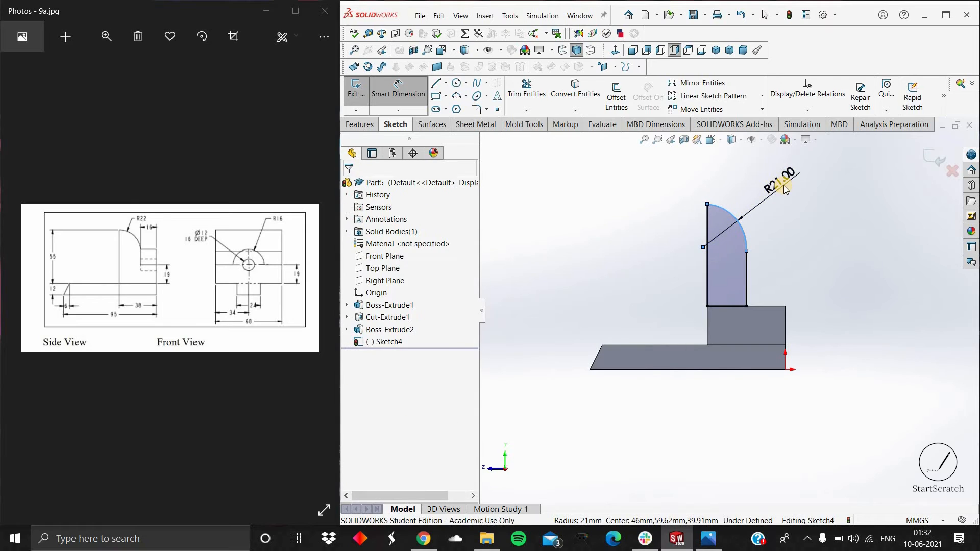
left_click(785, 188)
type("22")
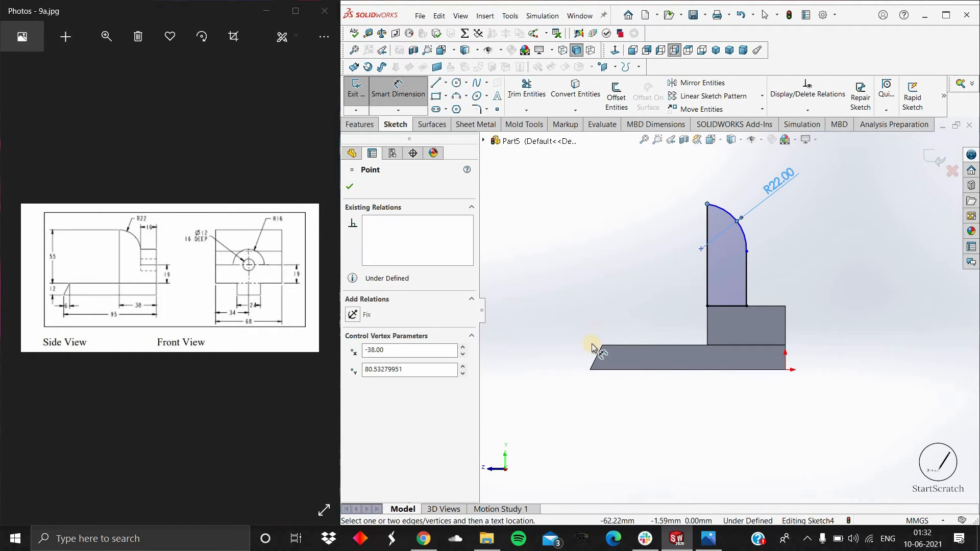
- Dimension the arc's upper endpoint to 55 mm and its lower endpoint to 36 mm above the base bar's upper edge
left_click(628, 344)
left_click(549, 270)
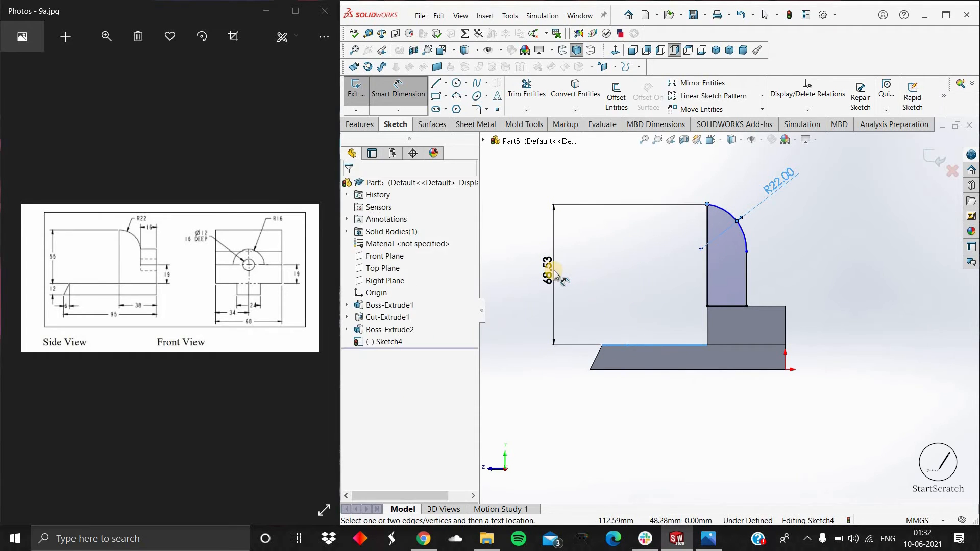
type("55")
key("Return")
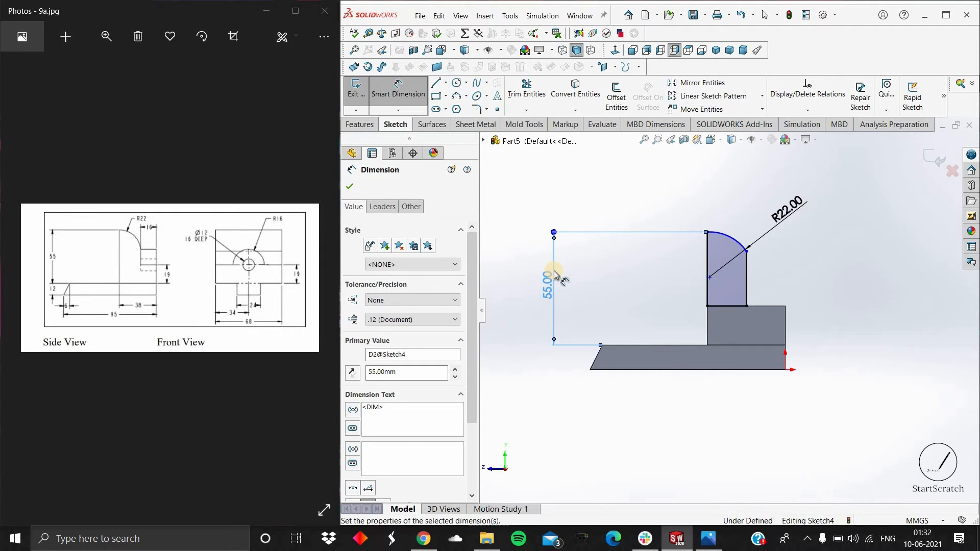
left_click(747, 251)
left_click(693, 345)
left_click(668, 290)
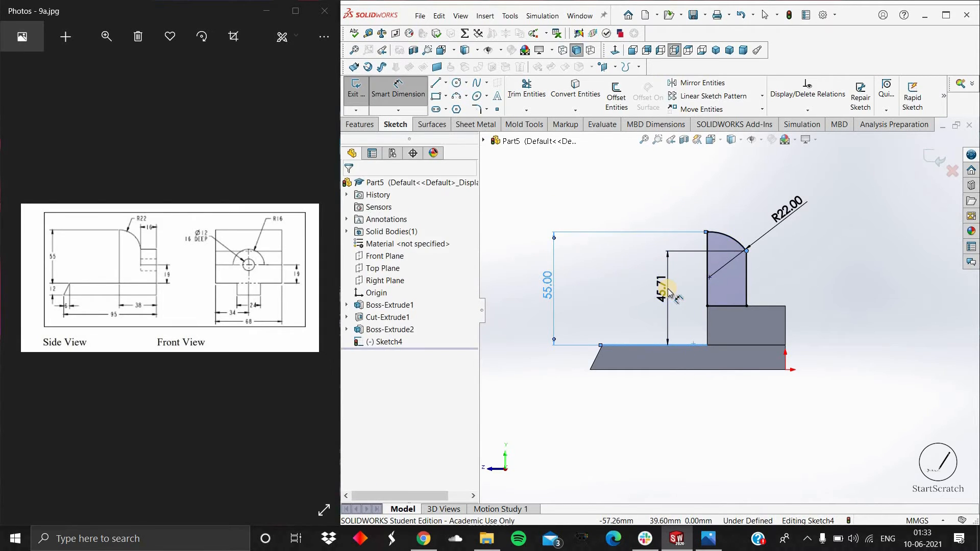
type("36")
key("Return")
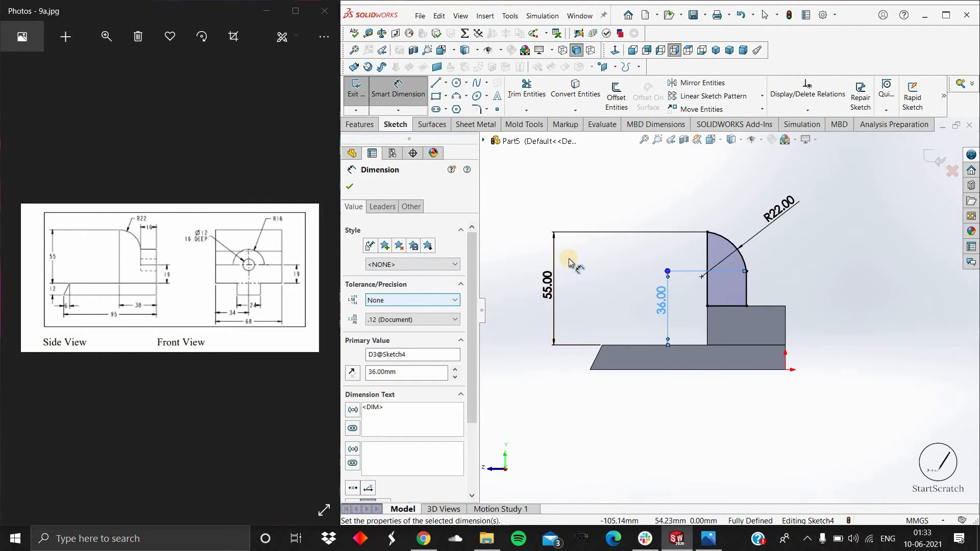
- Extrude the arched profile across the wide block with the Up To Vertex condition, ending at the top edge of the opposite side
left_click(360, 127)
left_click(370, 100)
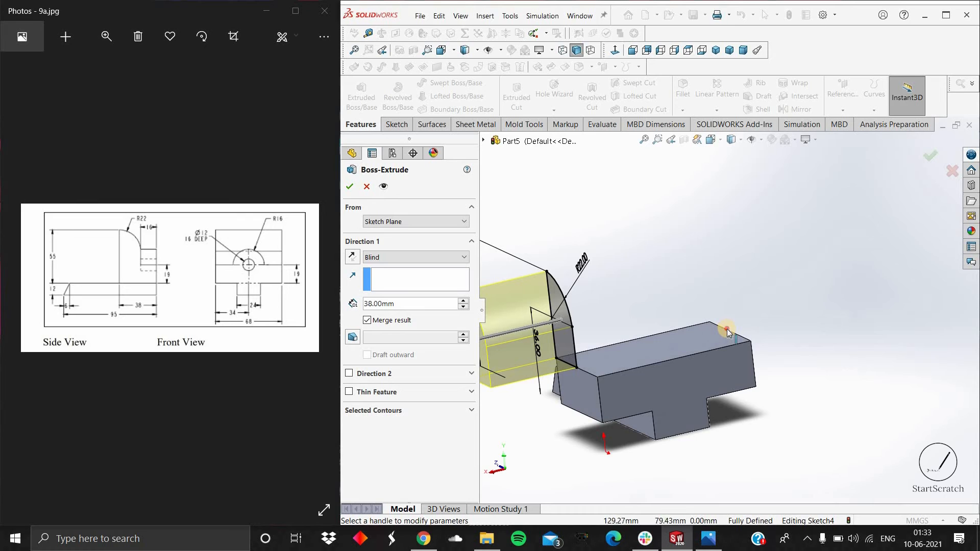
left_click(727, 329)
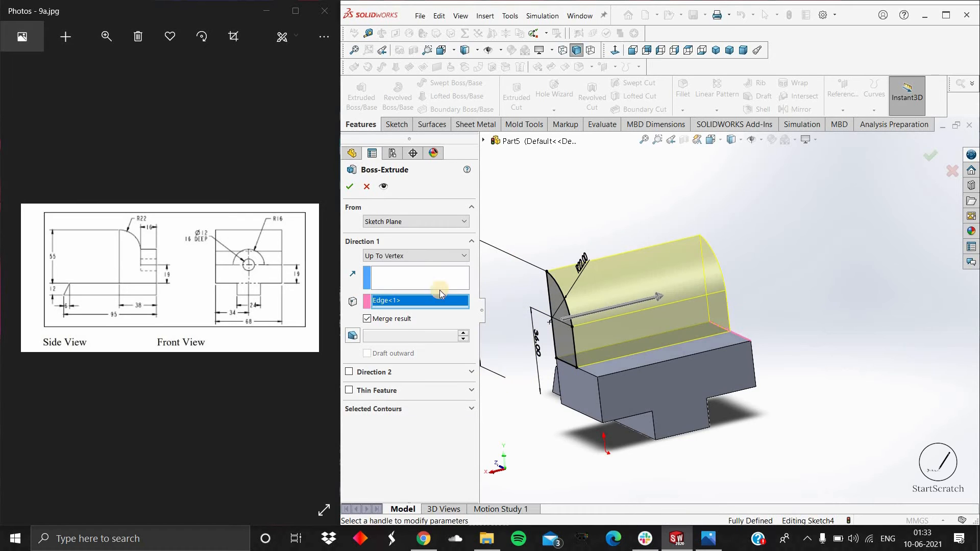
left_click(350, 189)
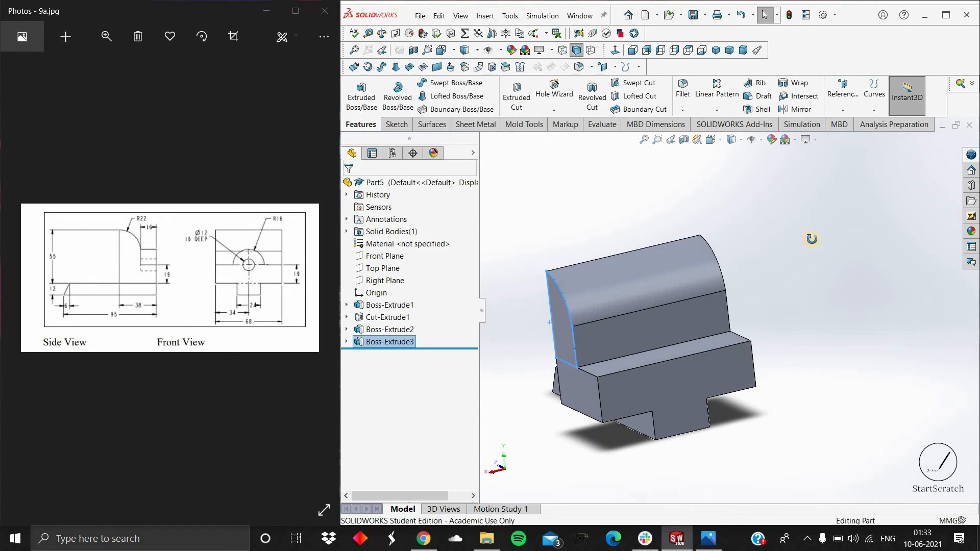
mouse_move(812, 239)
middle_mouse_down()
mouse_move(855, 244)
mouse_move(745, 269)
mouse_move(638, 273)
middle_mouse_up()
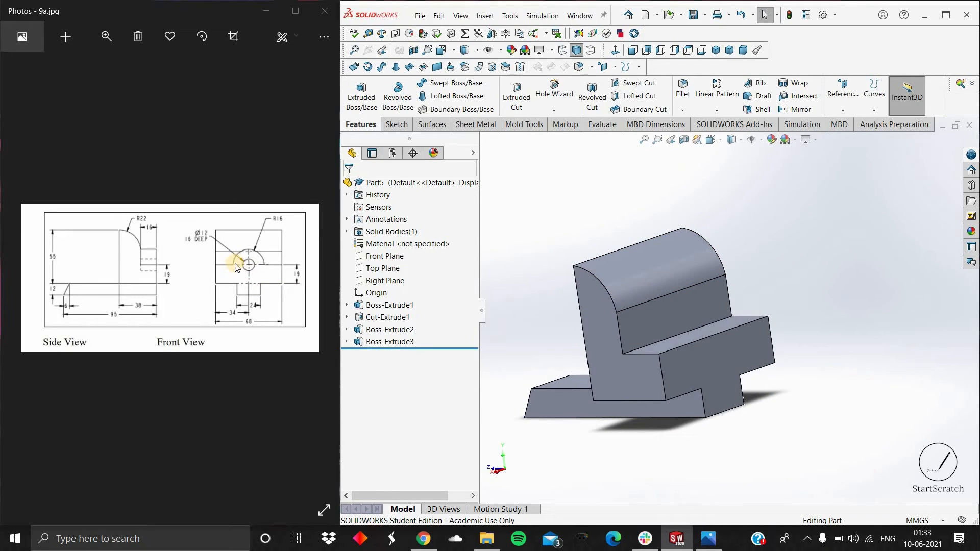
- Start a sketch on the T-shaped end face and draw two concentric circles, about 15 and 43 mm in diameter, centred on its upper edge's midpoint
middle_click_drag(632, 232, 718, 331)
left_click(718, 331)
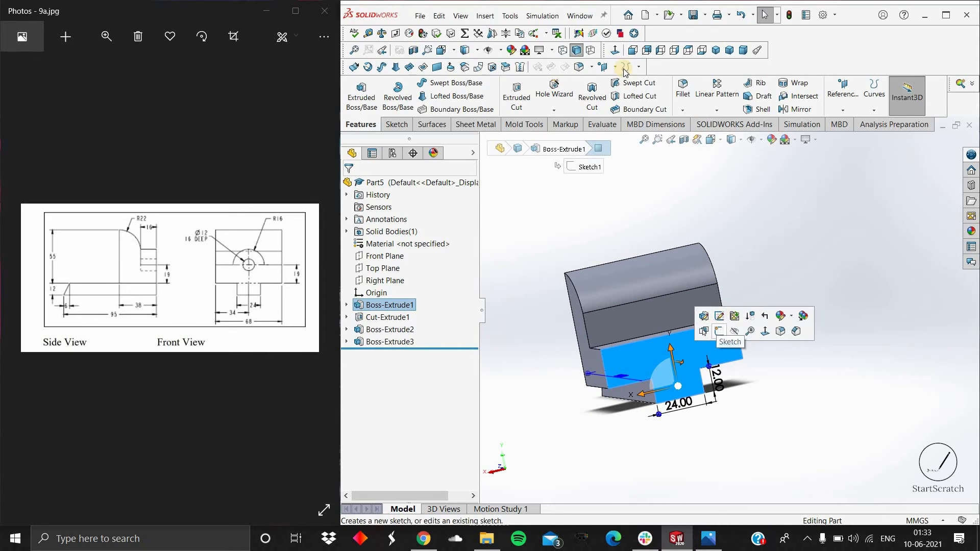
left_click(727, 335)
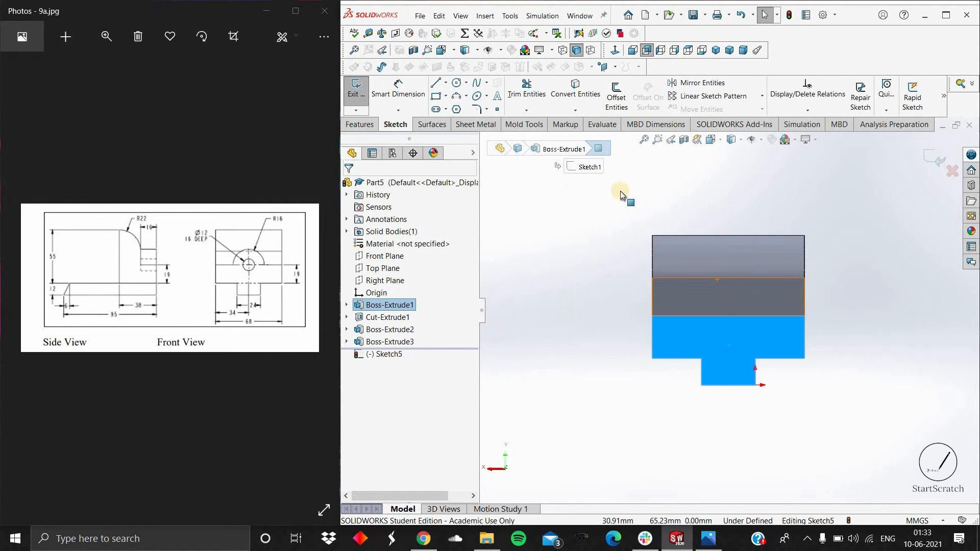
left_click(456, 83)
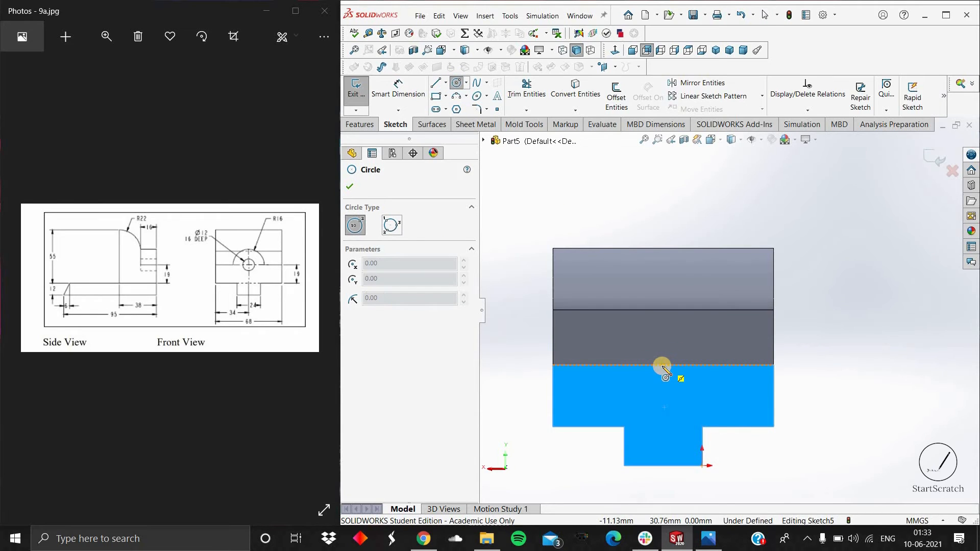
left_click(664, 365)
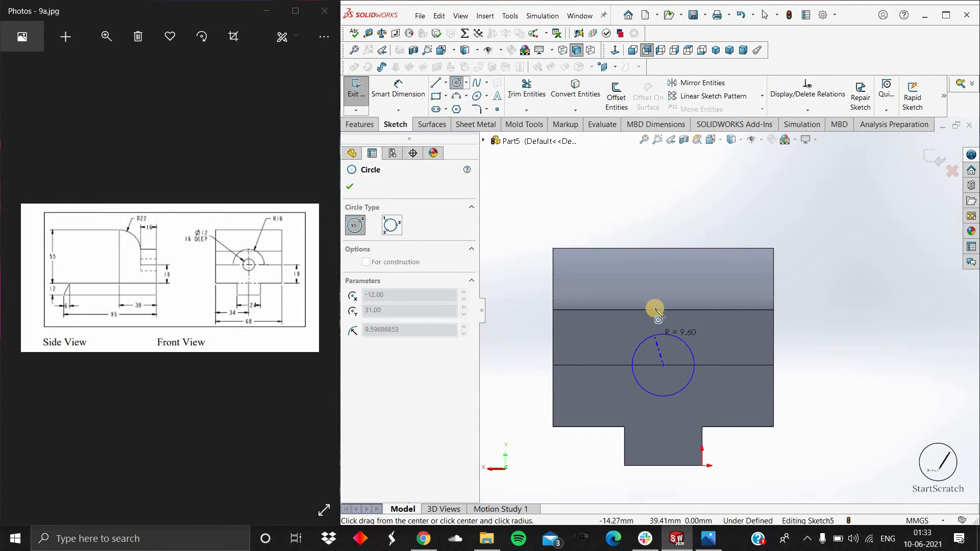
left_click(664, 365)
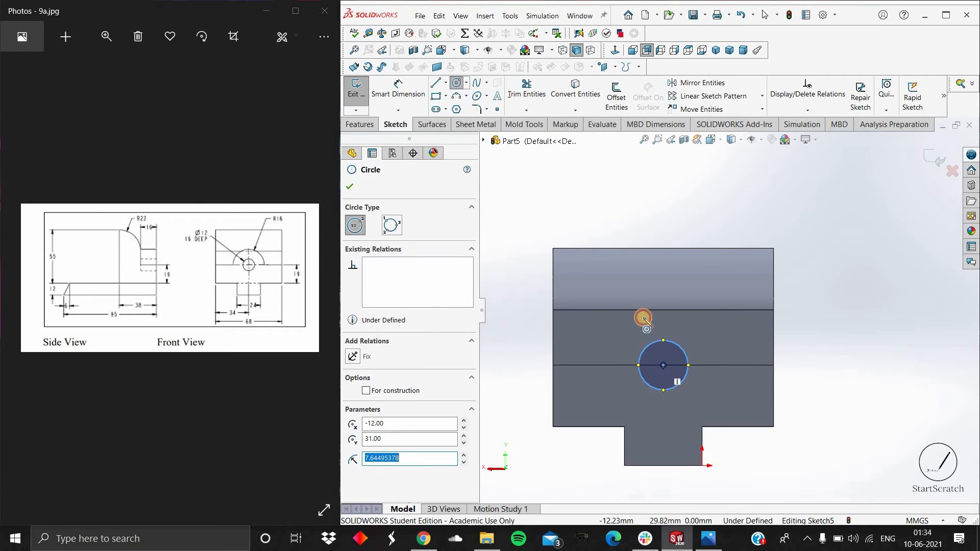
left_click(531, 271)
- Dimension the inner circle's diameter to 12 mm and the outer circle's diameter to 32 mm
left_click(398, 89)
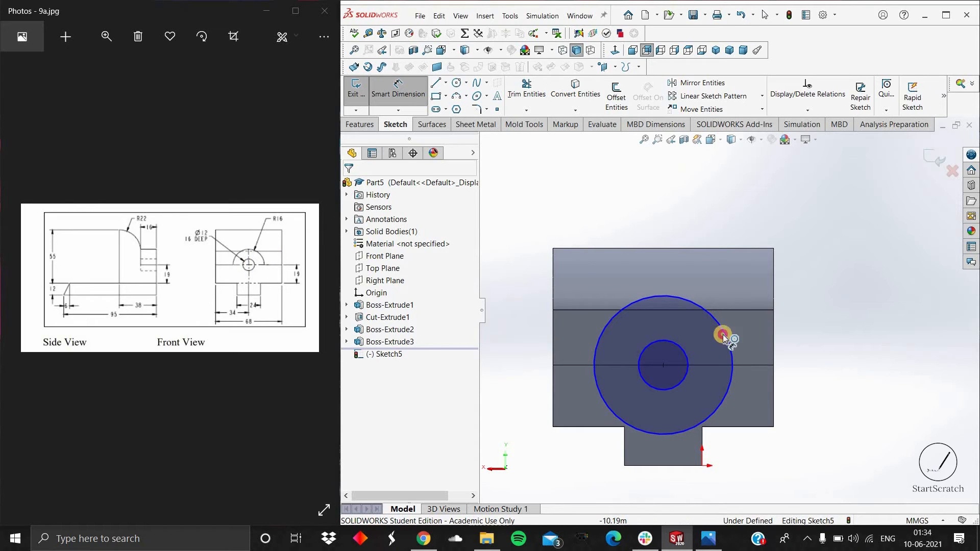
left_click(686, 353)
left_click(856, 351)
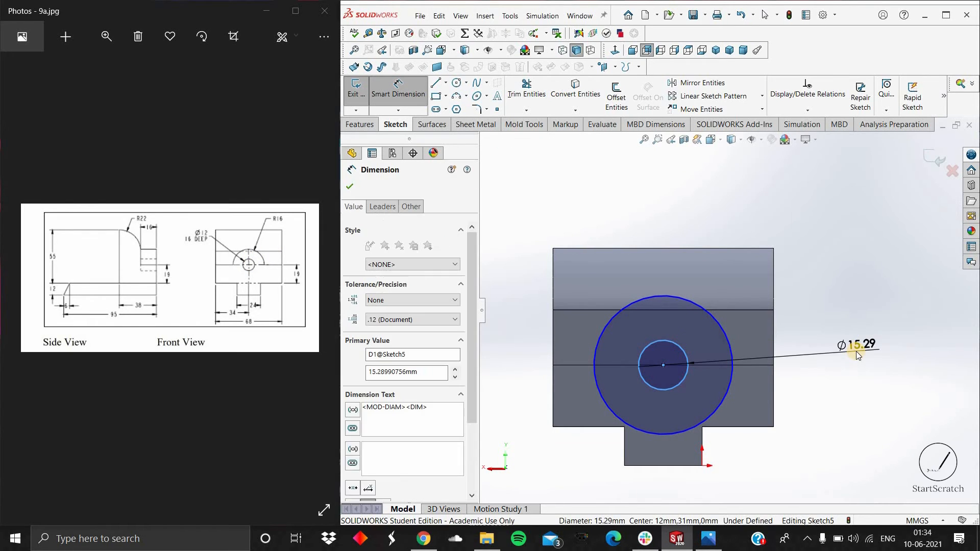
type("12")
key("Return")
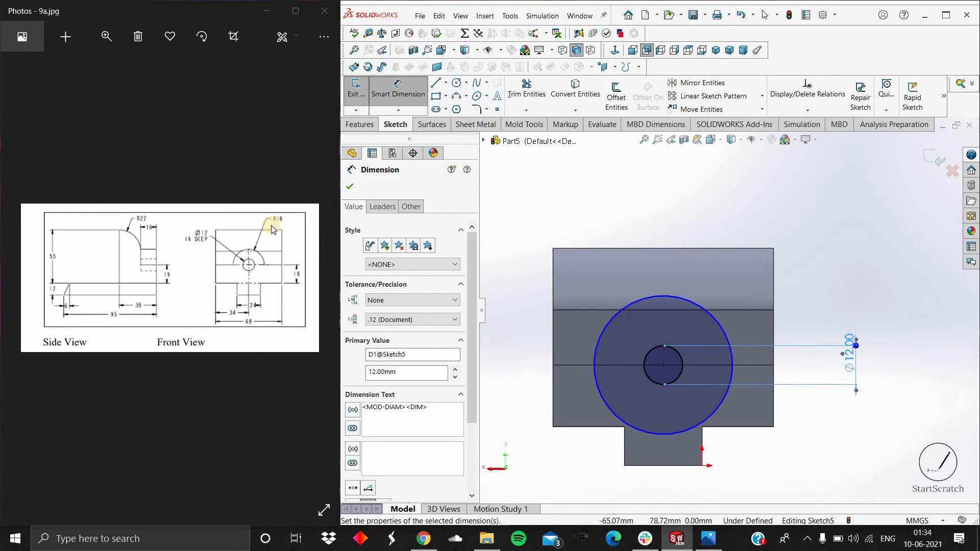
left_click(722, 324)
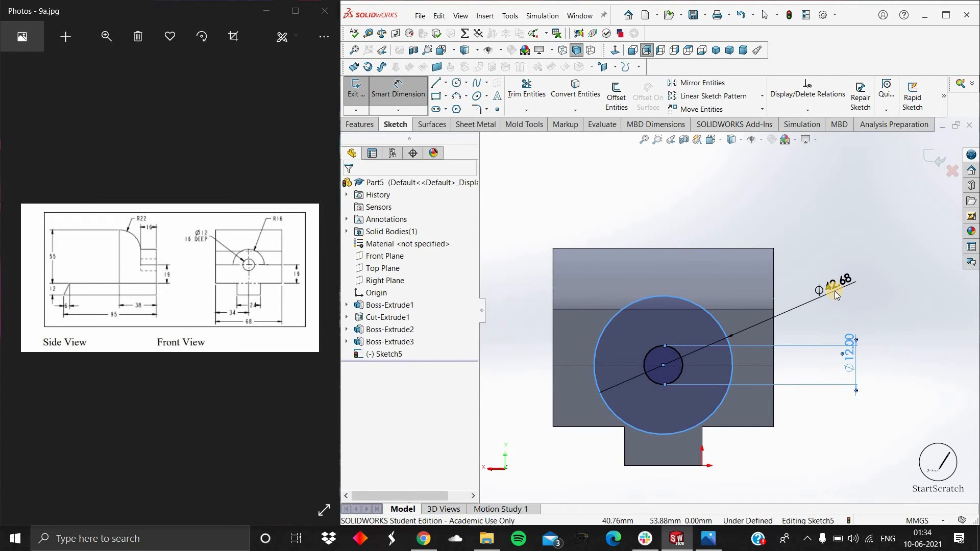
left_click(835, 291)
type("32")
key("Return")
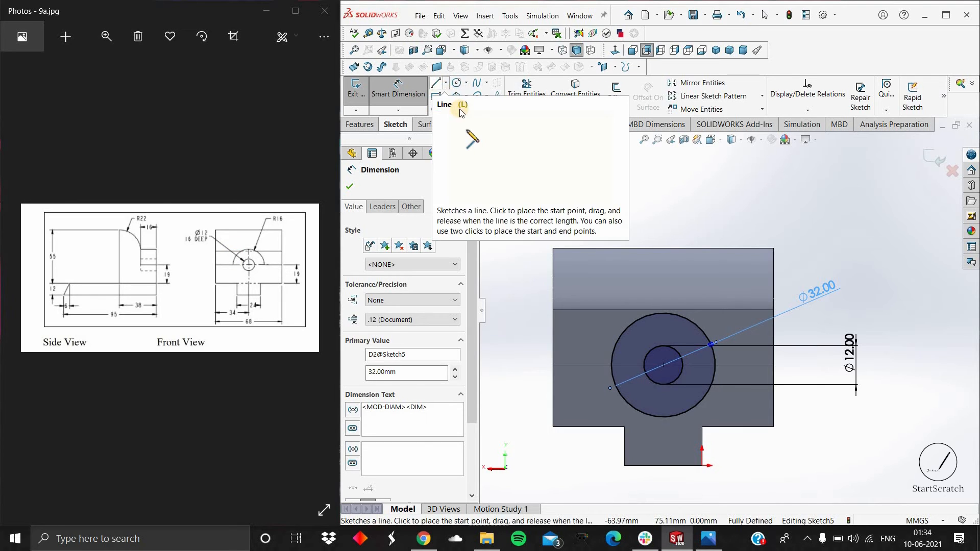
- Connect the inner and outer circles with a 10 mm horizontal line on each side along the block's upper edge
key("l")
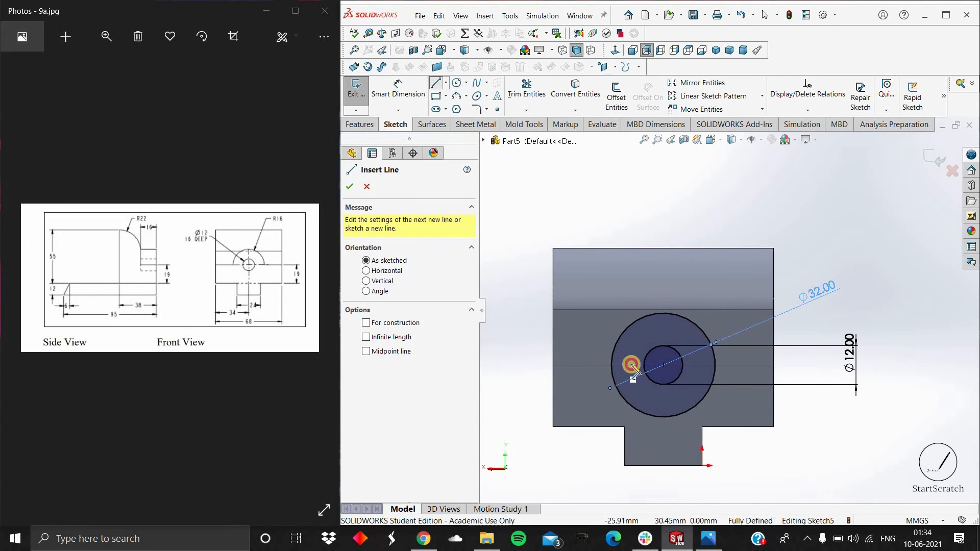
left_click(645, 365)
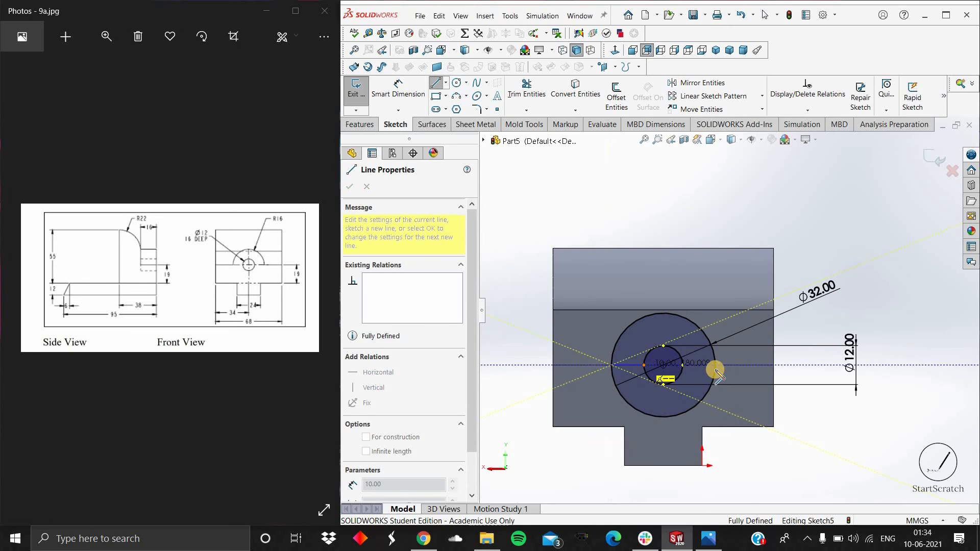
right_click(739, 371)
left_click(751, 378)
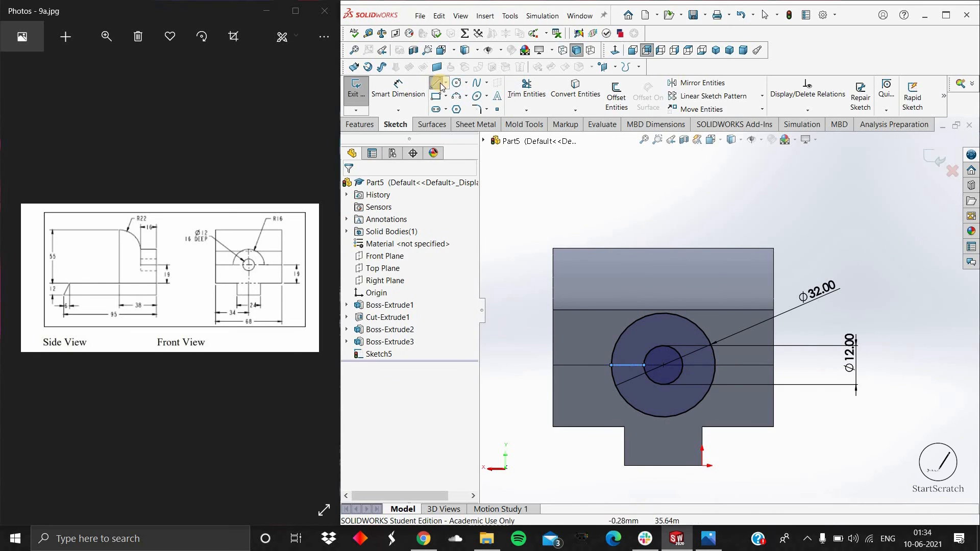
left_click(435, 83)
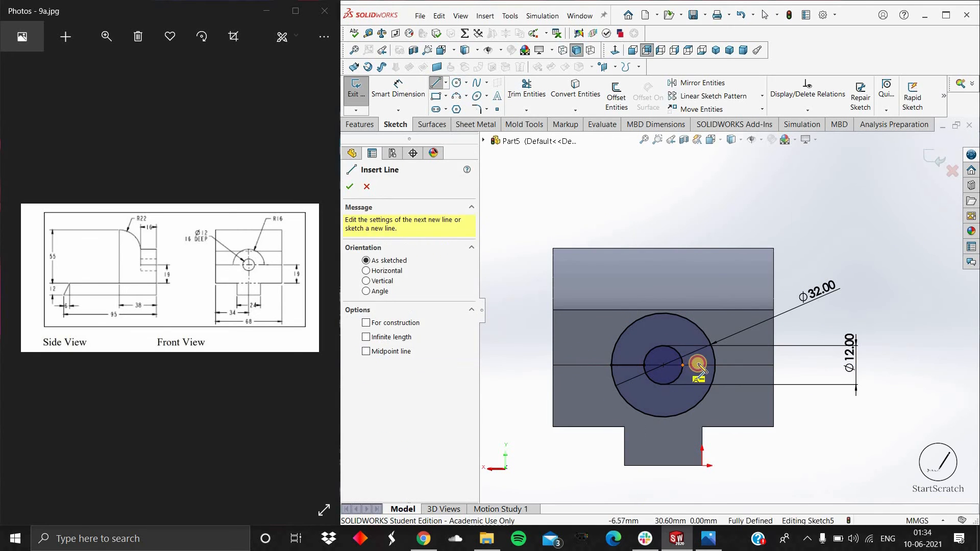
left_click_drag(713, 366, 716, 366)
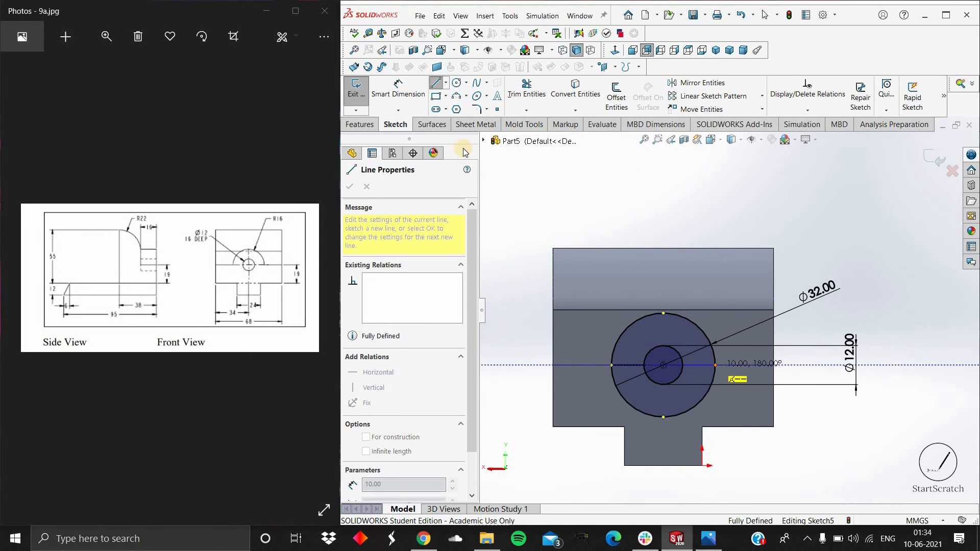
- Trim away the lower half of the 32 mm circle with Power trim, keeping the full 12 mm circle
left_click(527, 89)
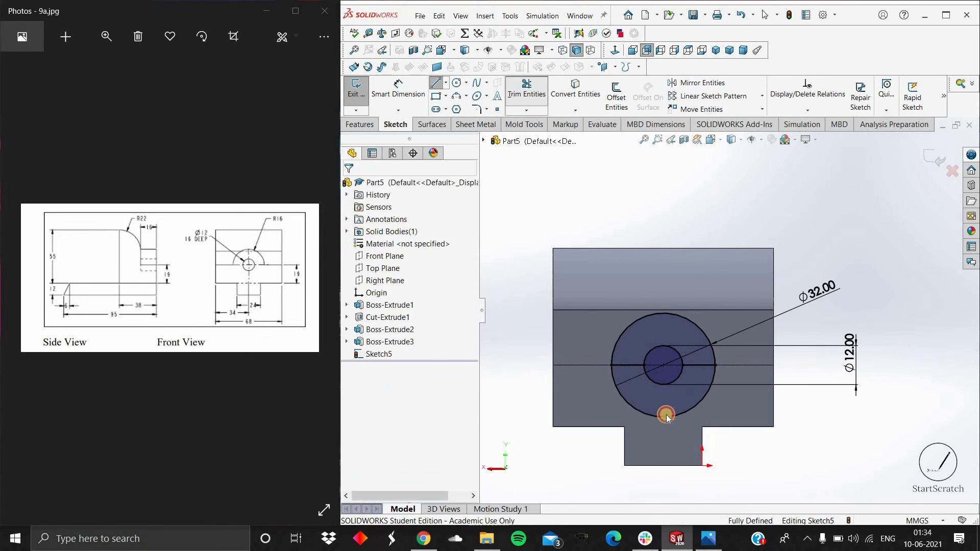
left_click_drag(709, 415, 639, 359)
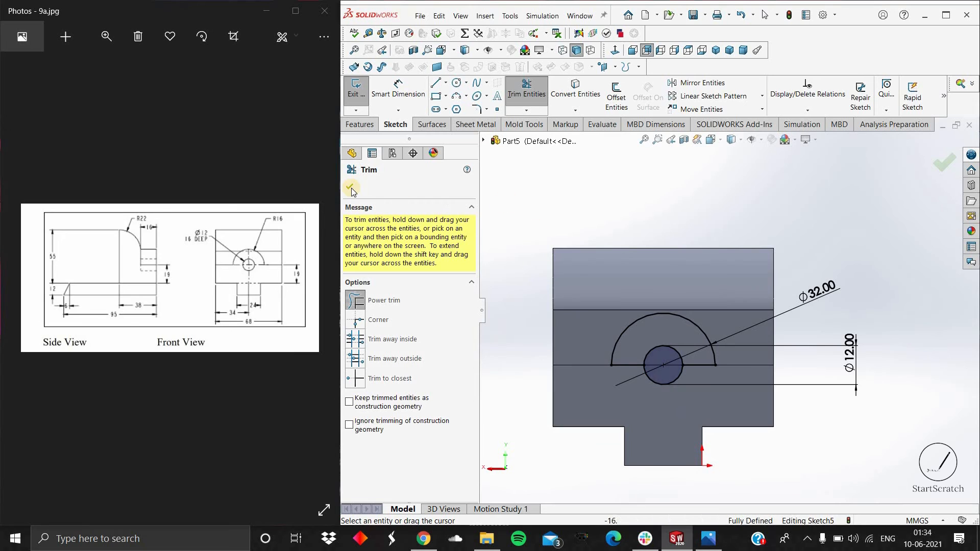
key("Escape")
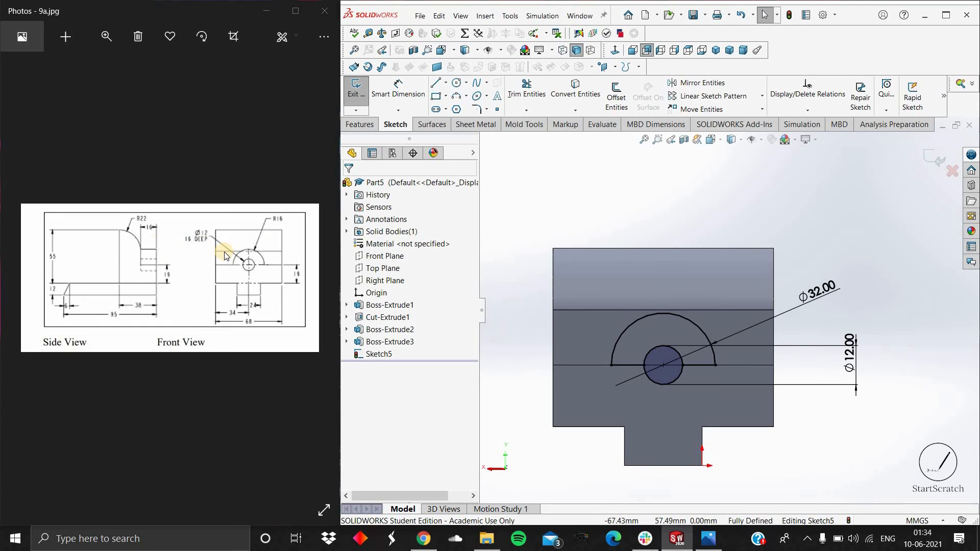
- Extrude only the half-ring region 16 mm Blind in the reversed direction, back over the block's upper ledge
key("ctrl+7")
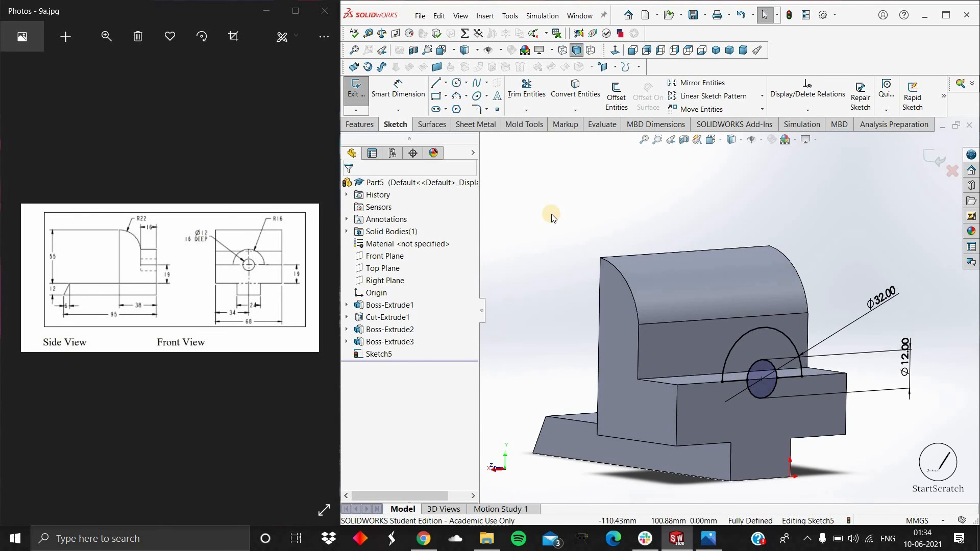
left_click(376, 124)
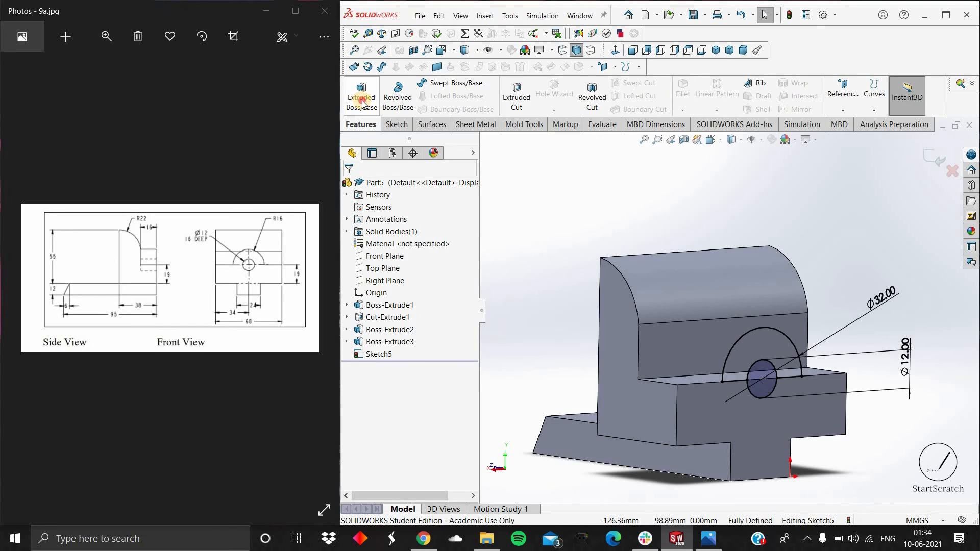
left_click(362, 102)
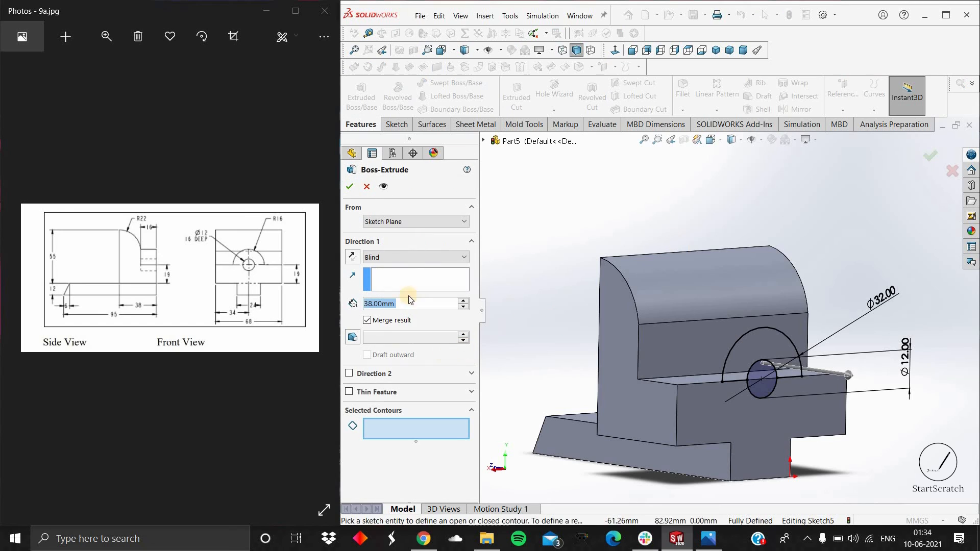
left_click(764, 348)
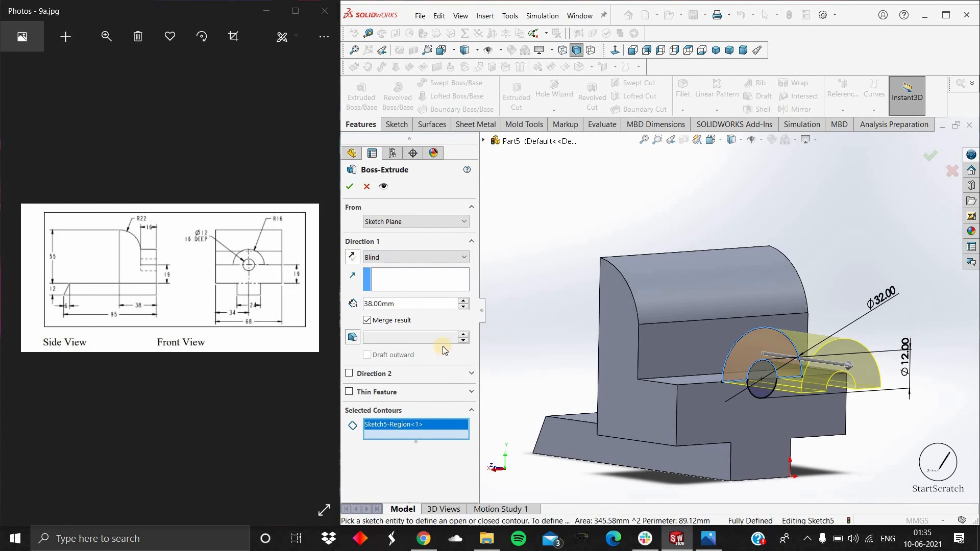
left_click(352, 256)
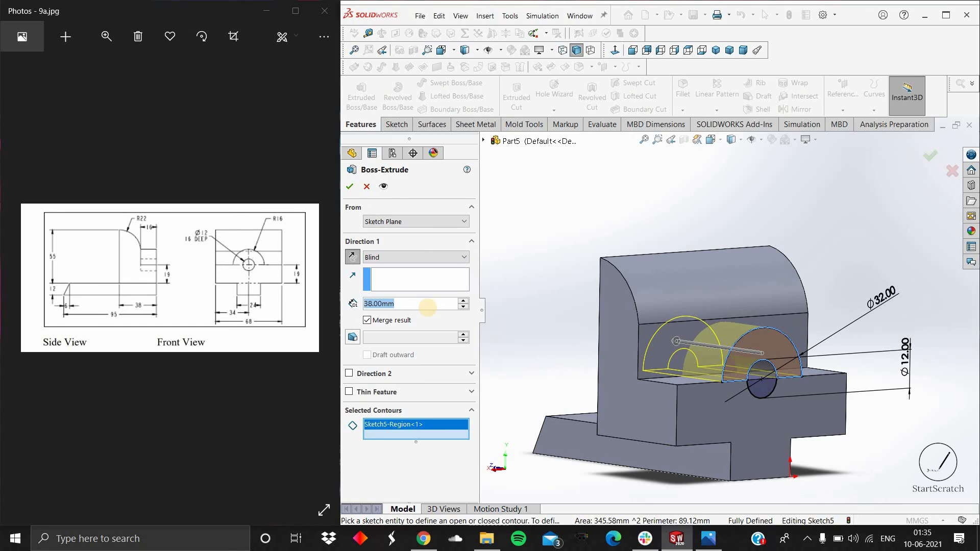
type("16")
key("Return")
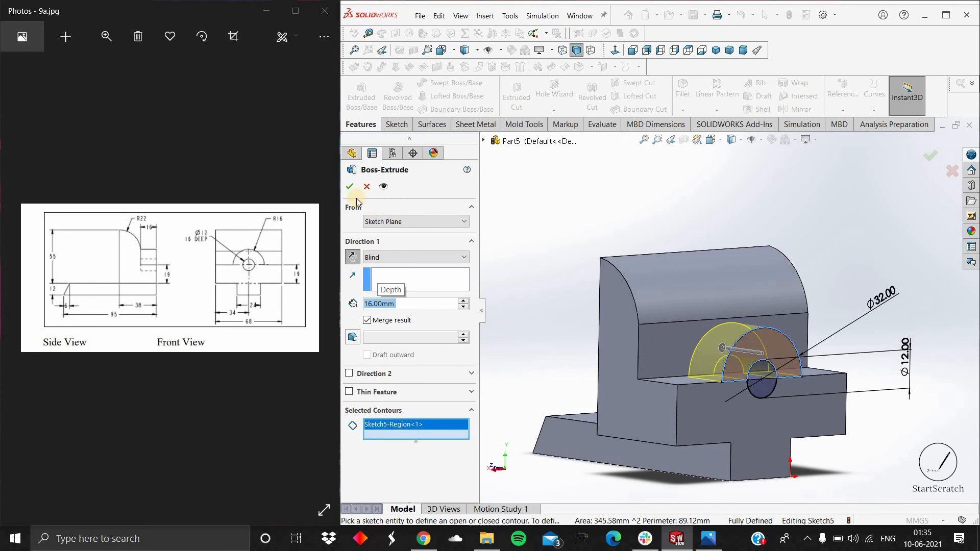
left_click(350, 187)
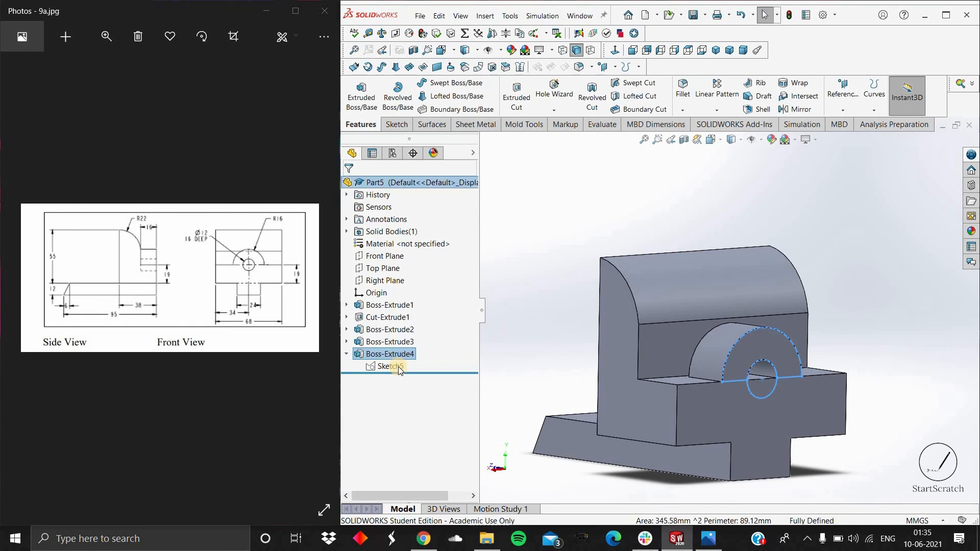
- Reuse the boss sketch to cut the lower half-circle region of the hole 16 mm deep into the block
left_click(391, 366)
left_click(517, 97)
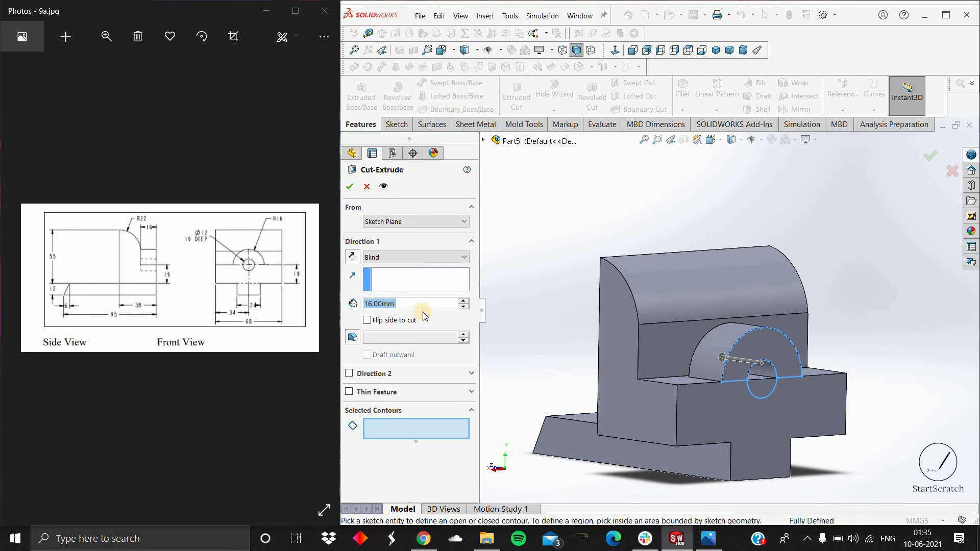
left_click(761, 383)
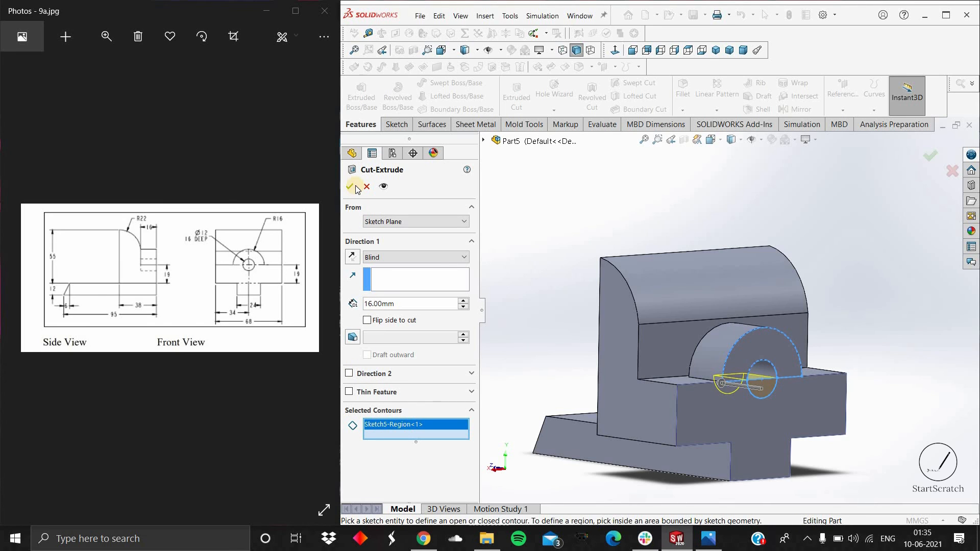
key("Return")
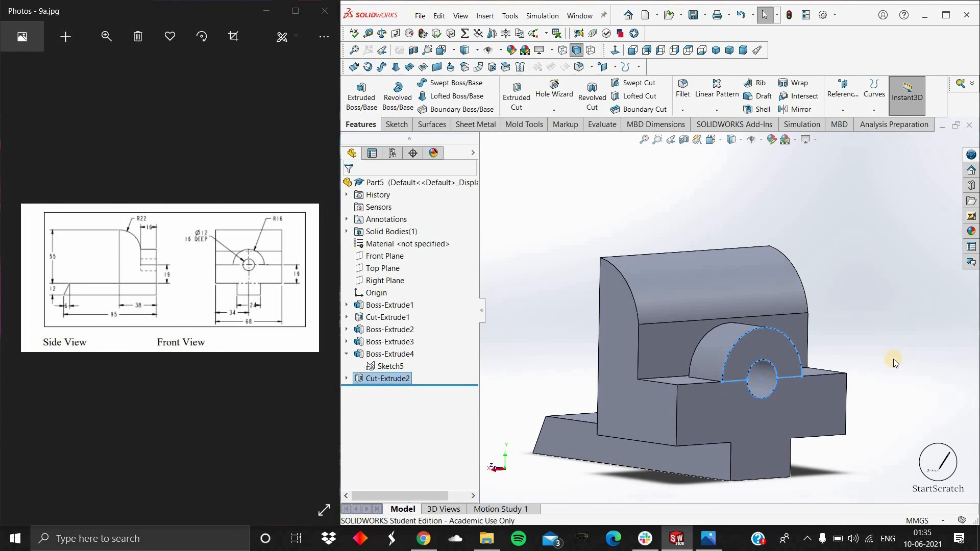
middle_click_drag(877, 353, 821, 360)
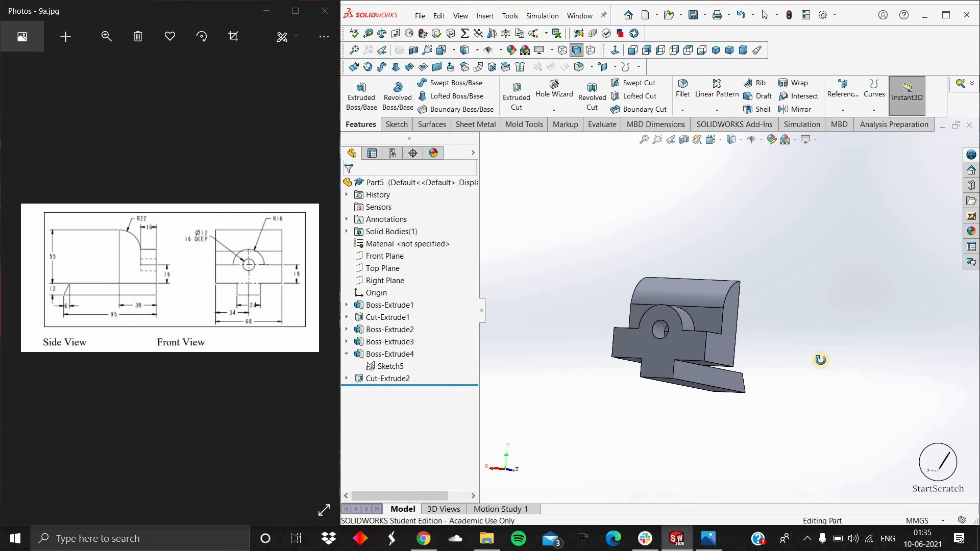
middle_click_drag(889, 378, 902, 390)
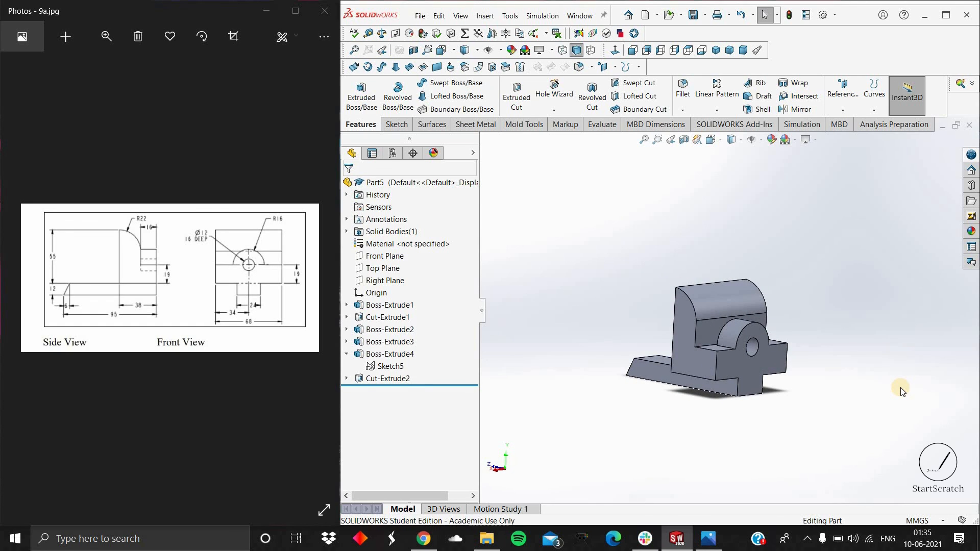